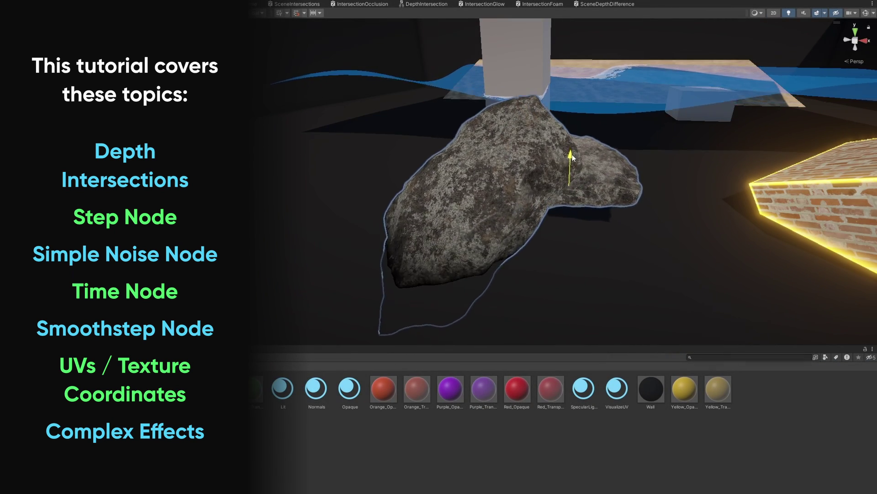
drag(572, 156, 571, 189)
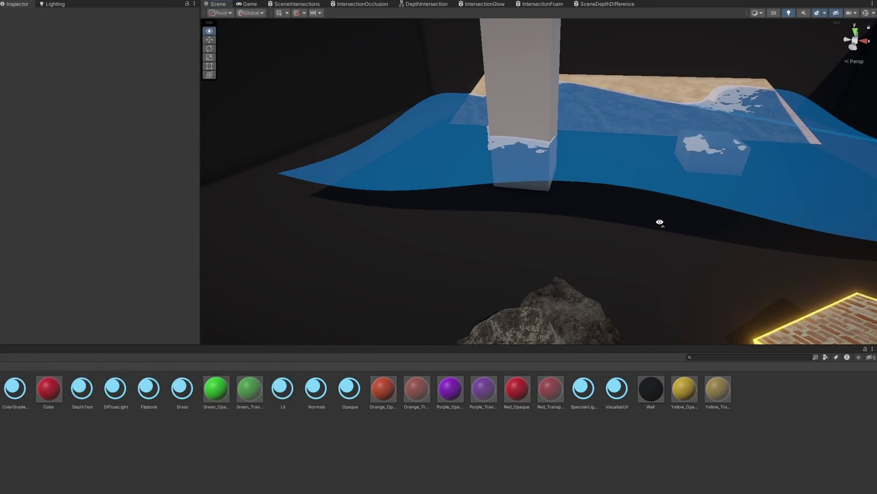
alt+drag(660, 222, 625, 240)
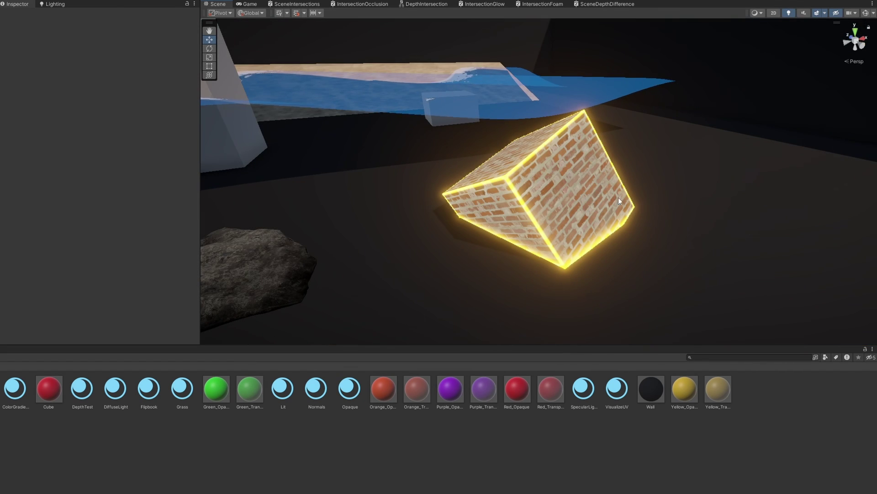
click(582, 189)
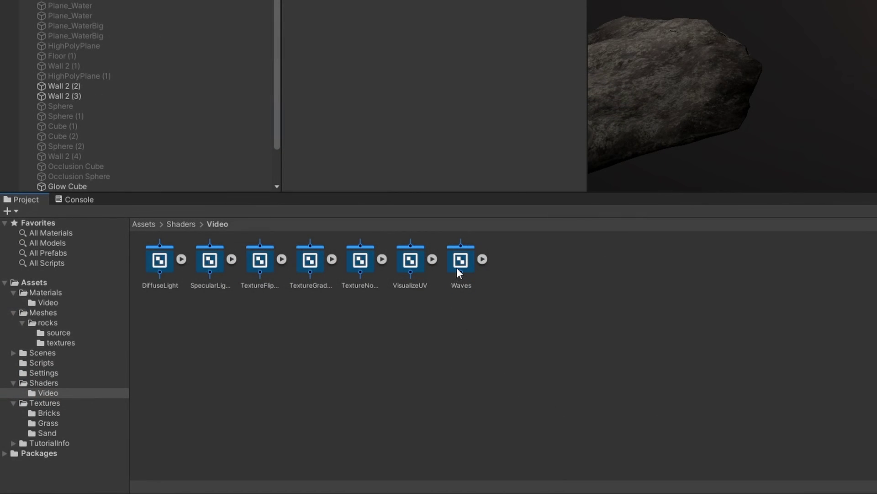
Duplicate the Waves shader graph in the Shaders/Video folder and rename the copy IntersectionFoam
click(460, 273)
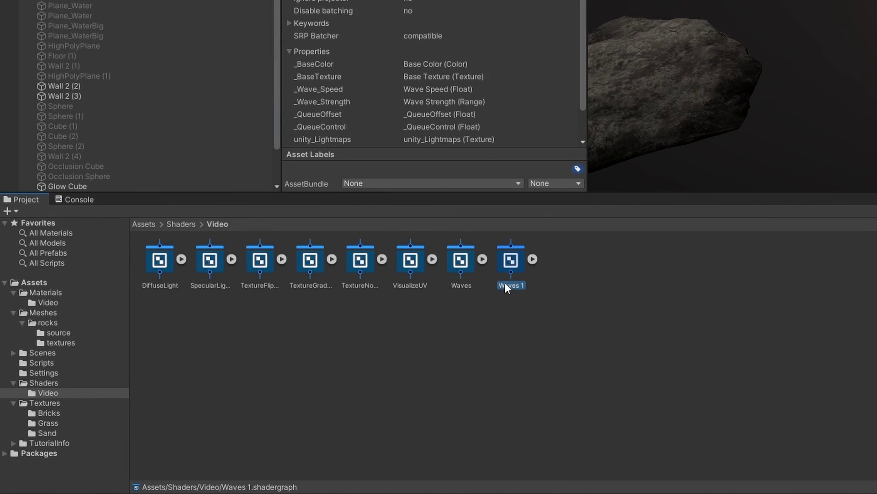
click(506, 285)
text(Intersection)
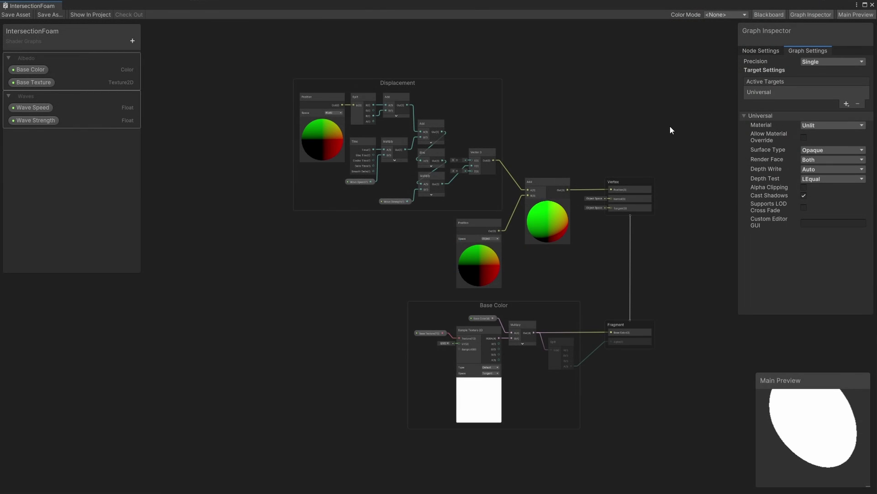
Examine the existing Displacement and Base Color node groups of the IntersectionFoam graph
scroll(449, 133, up, 5)
middle_drag(452, 133, 490, 141)
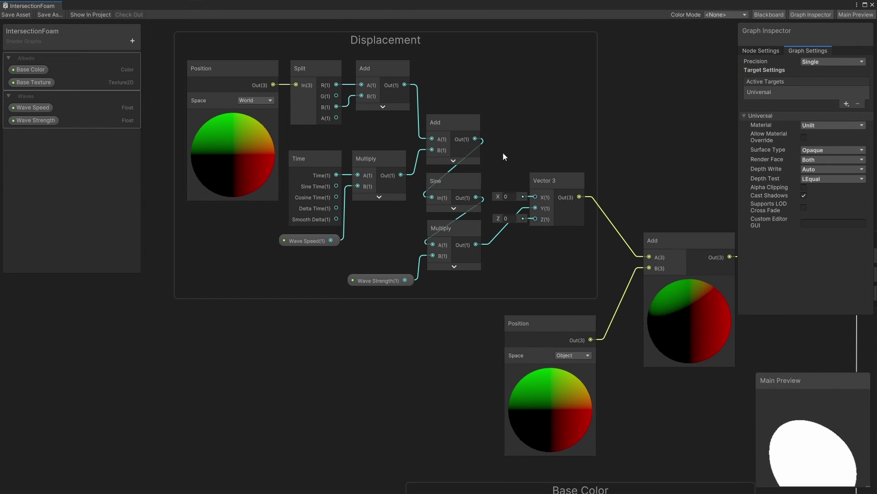
click(459, 182)
middle_drag(678, 209, 560, 80)
middle_drag(655, 298, 584, 186)
middle_drag(612, 231, 574, 121)
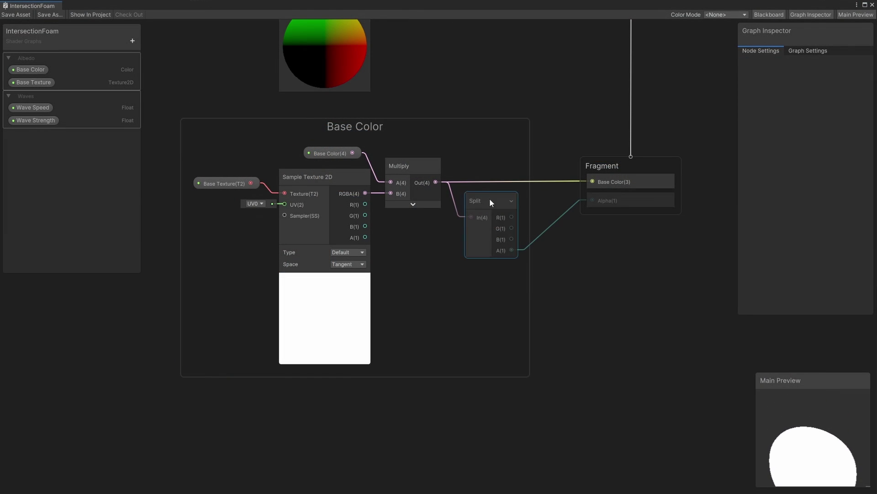
middle_drag(420, 273, 631, 39)
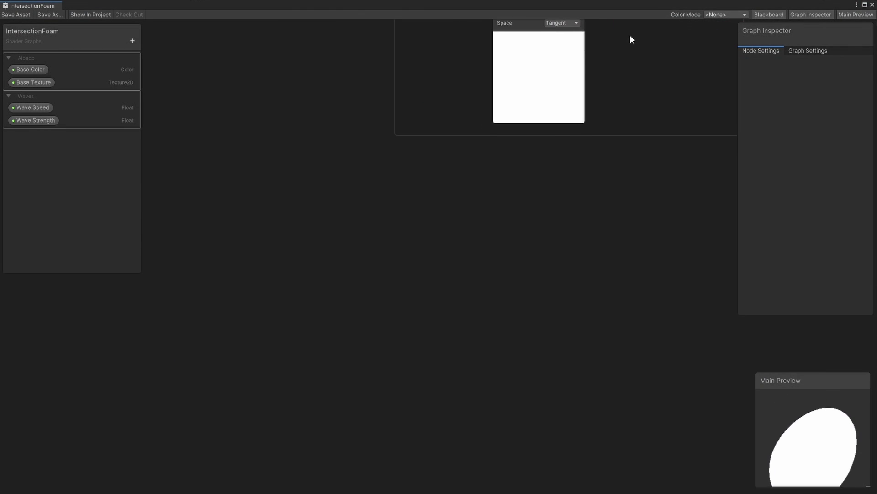
Create a DepthIntersection node in the empty area below the Base Color group
right_click(322, 287)
click(344, 291)
text(depth)
click(359, 277)
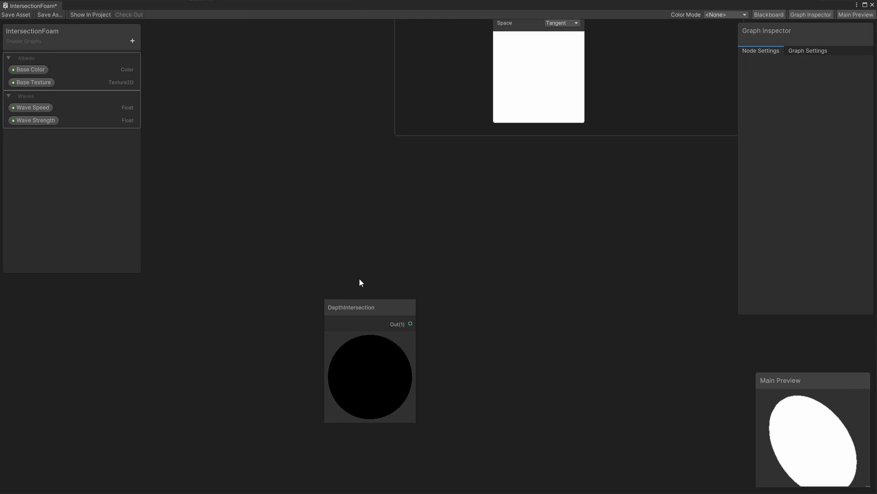
drag(358, 308, 369, 232)
click(411, 202)
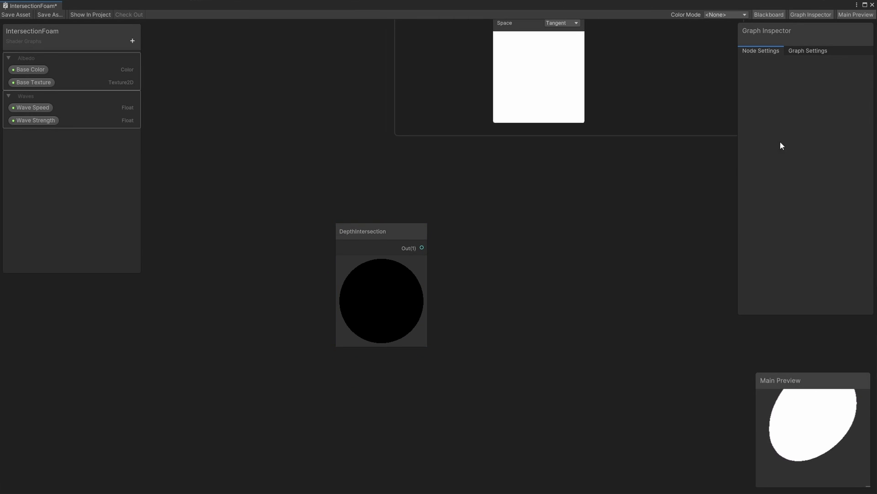
Set the graph's Surface Type to Transparent
click(809, 51)
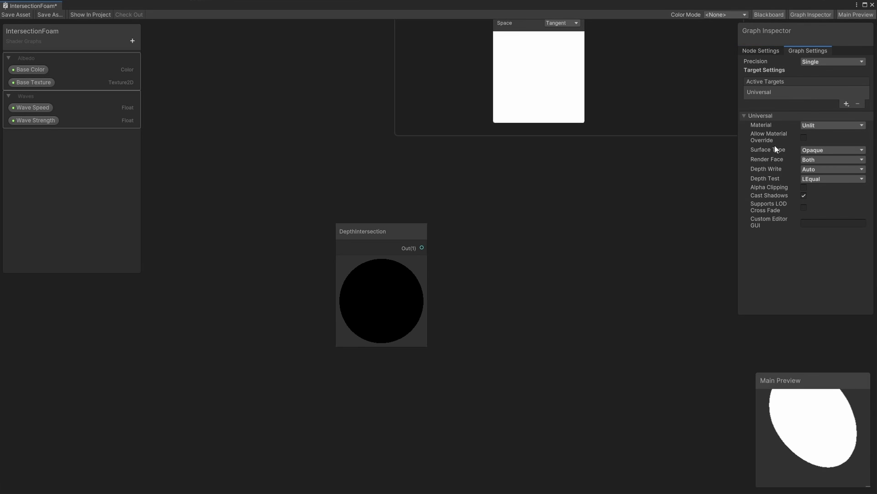
click(820, 151)
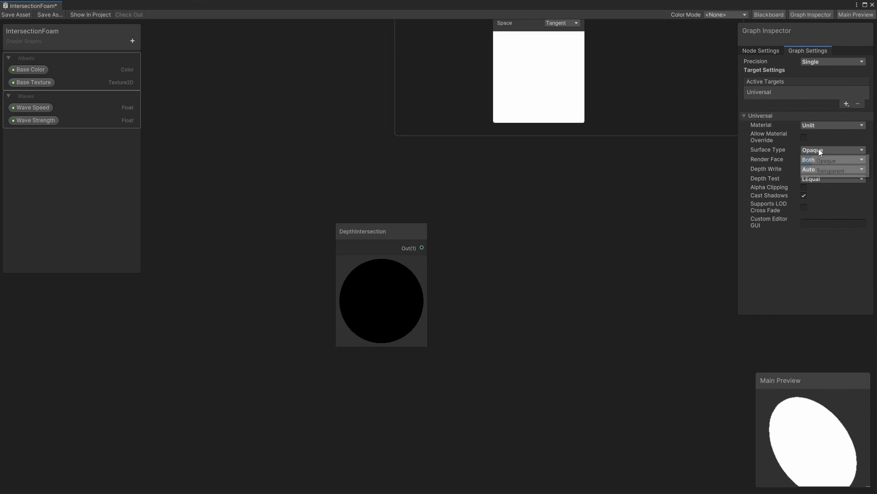
click(822, 172)
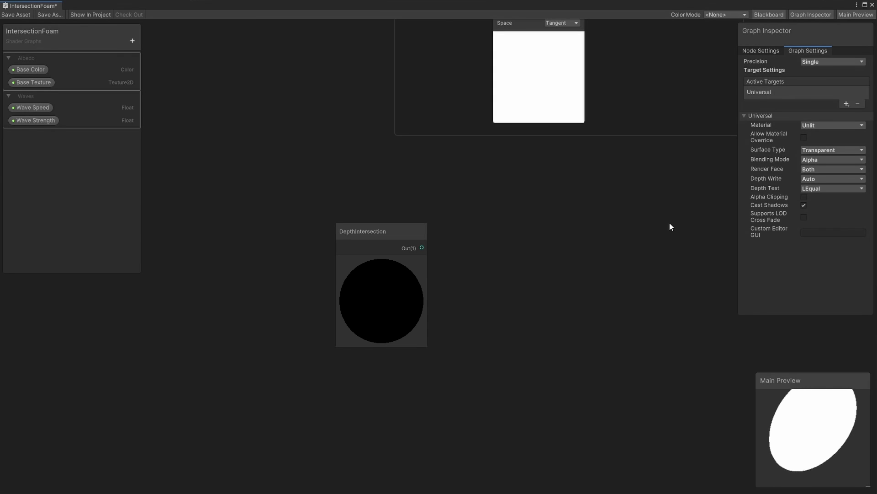
Add a Float property named Foam Distance to the graph
click(133, 40)
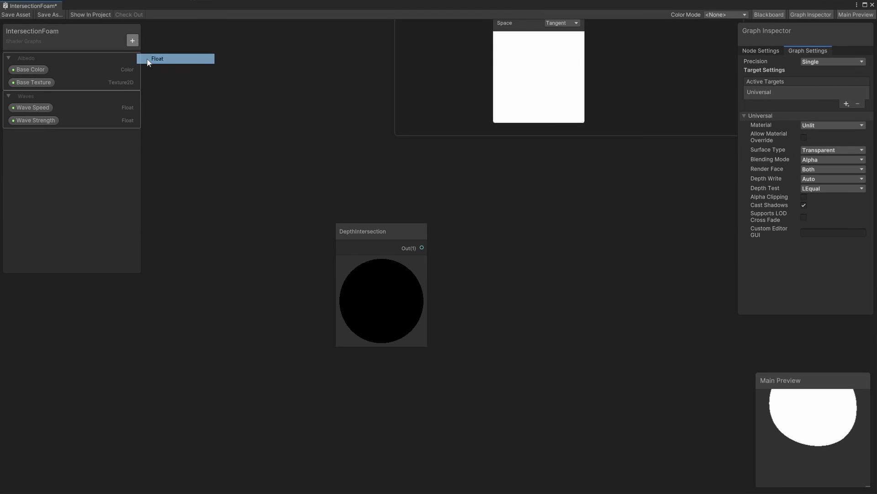
click(147, 59)
text(Foam Distance)
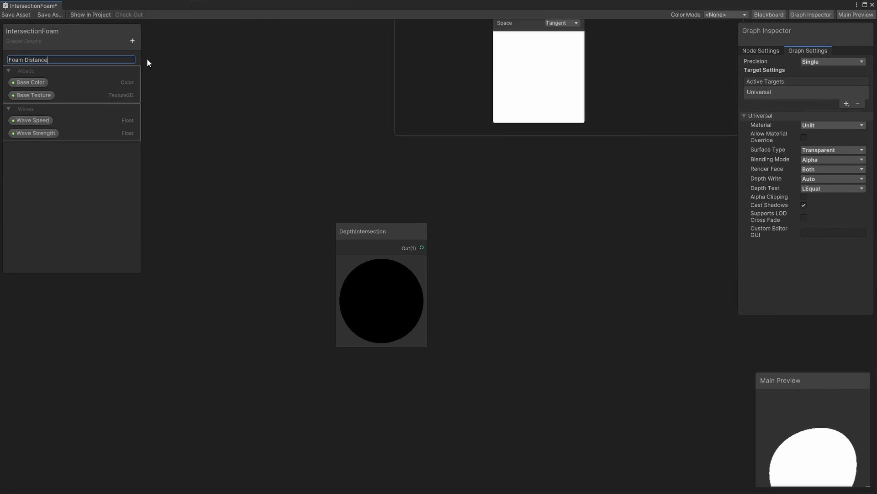
key(Return)
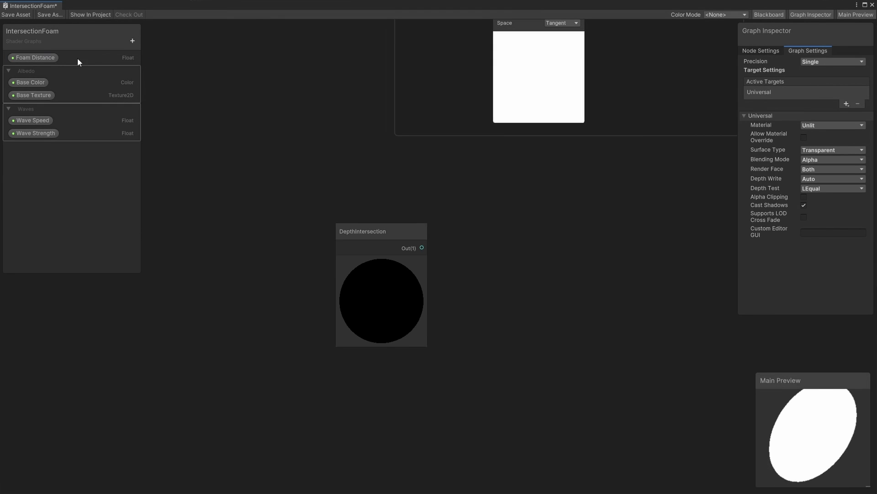
Configure the Foam Distance property in Slider mode with a maximum of 5 and a default of 1
click(32, 58)
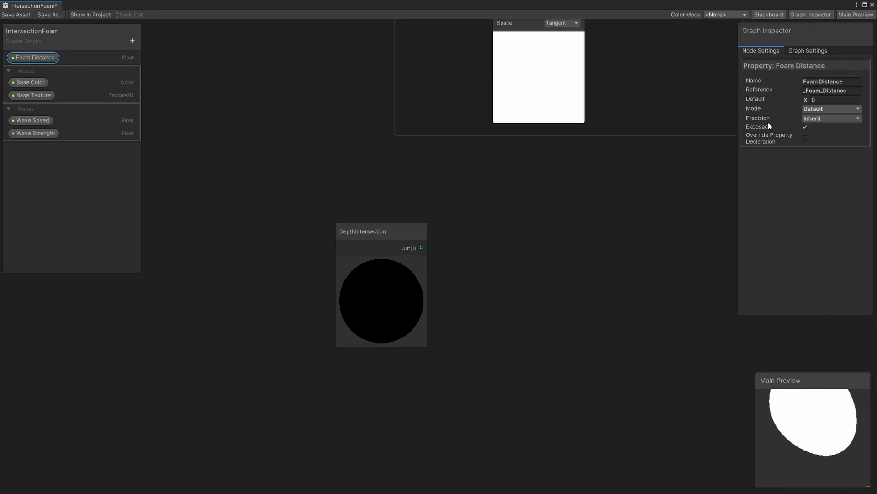
click(832, 109)
click(822, 130)
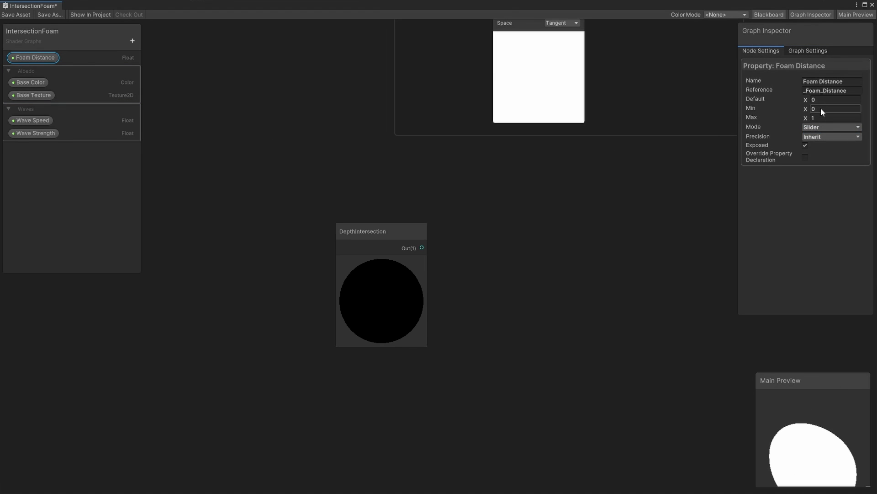
click(822, 118)
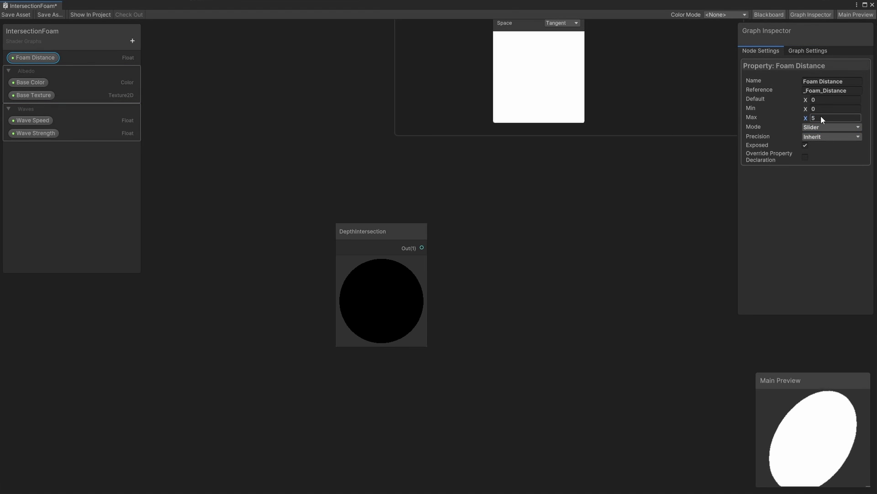
click(821, 99)
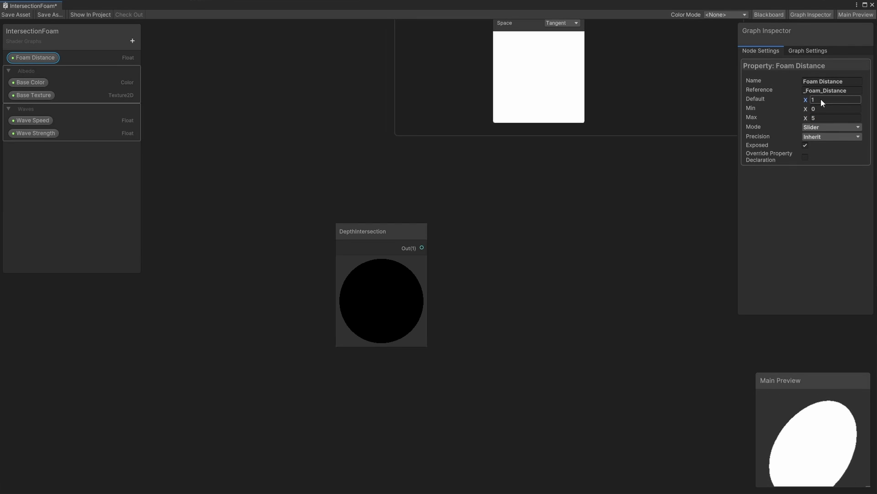
Divide the DepthIntersection output by Foam Distance with a new Divide node, and collapse that node's preview
drag(422, 248, 483, 247)
text(divide)
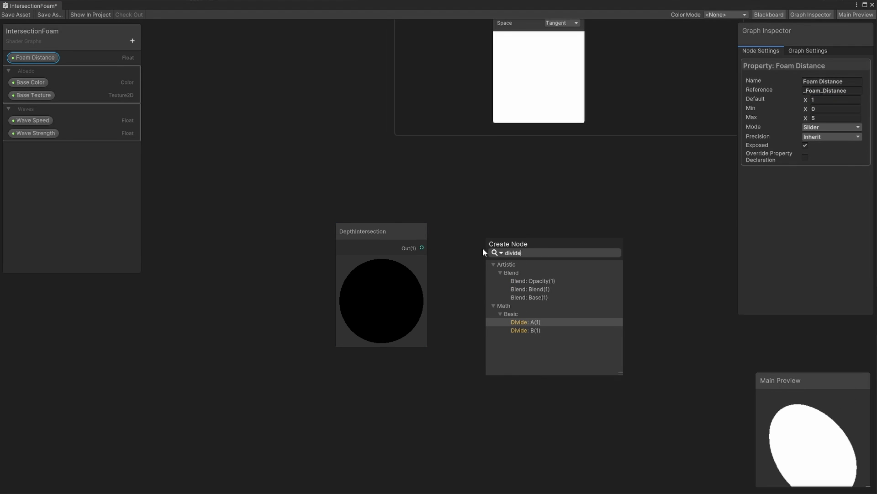
click(542, 322)
drag(35, 57, 355, 368)
drag(414, 376, 459, 346)
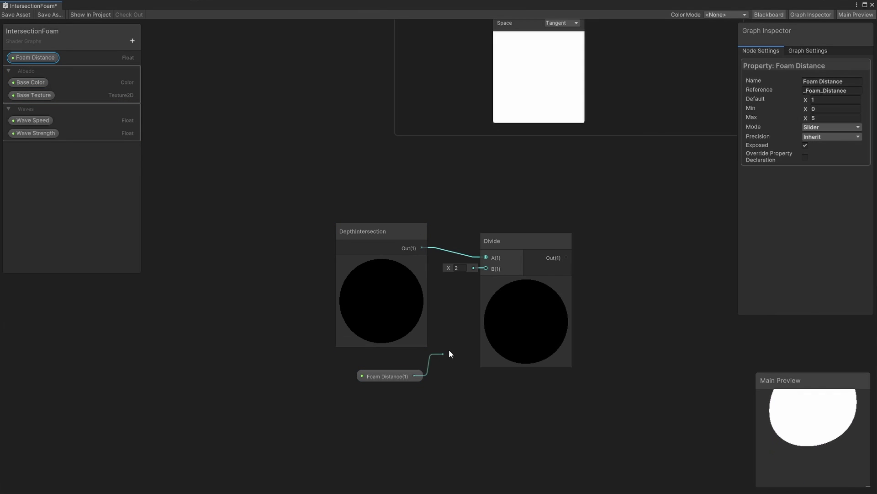
drag(489, 268, 489, 267)
click(525, 282)
click(618, 245)
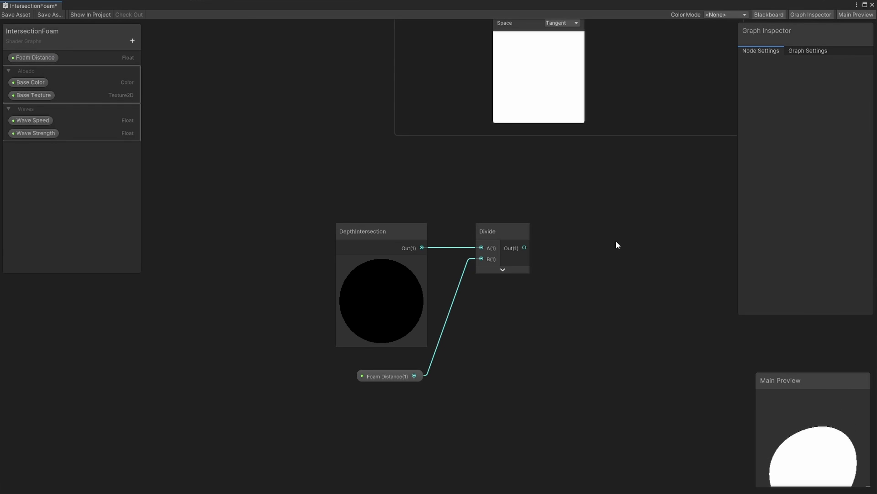
Connect the Divide output to the Edge input of a new Step node with its In value at 1
middle_drag(616, 240, 456, 188)
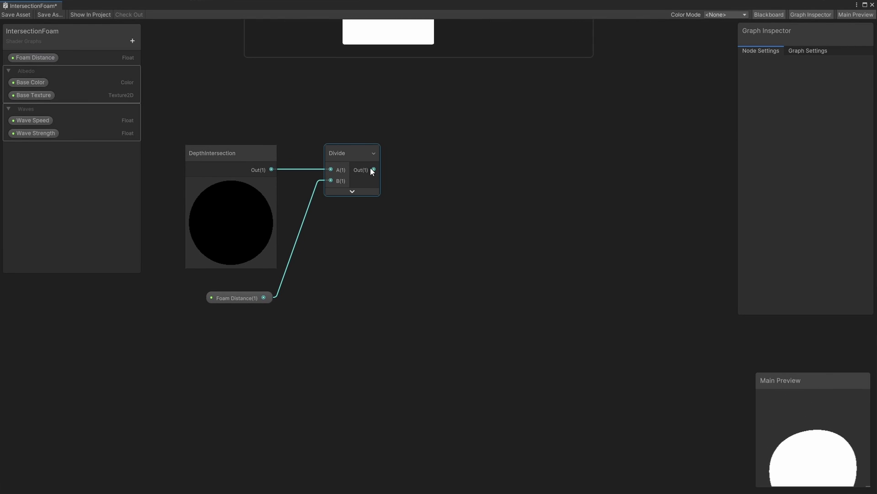
drag(479, 251, 479, 251)
text(step)
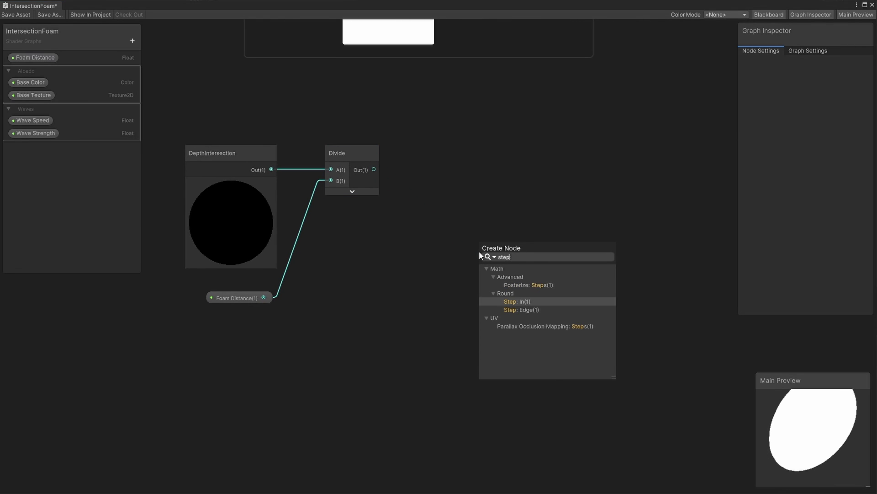
click(528, 310)
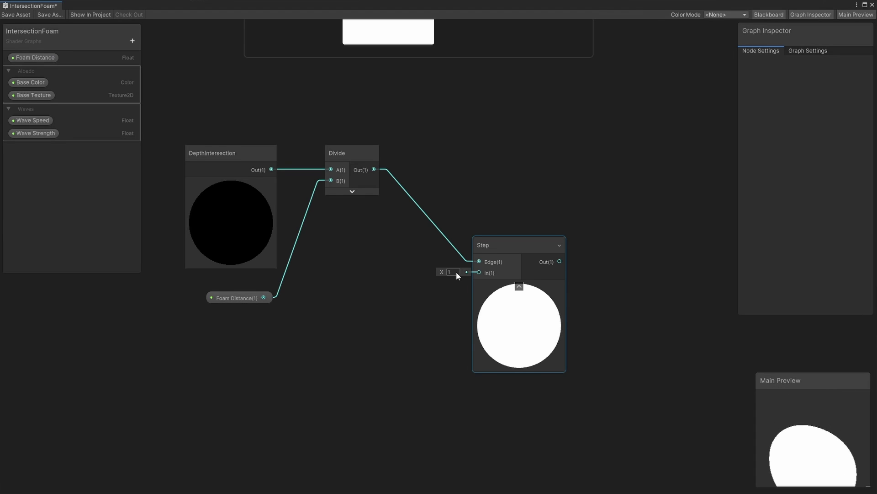
Add a Color property named Foam Color to the graph
click(132, 41)
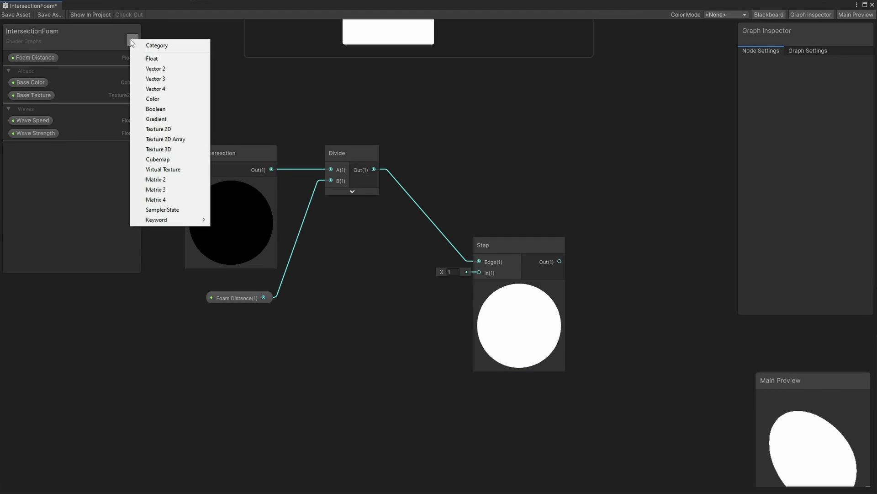
click(162, 101)
text(Foam)
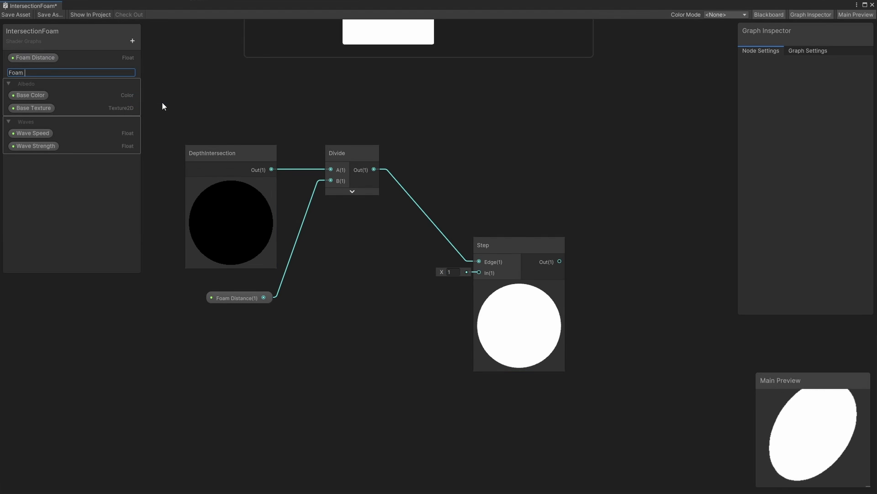
text( Color)
key(Return)
Place Foam Color in the graph and multiply it by the Step output with a new Multiply node, collapsing its preview
drag(101, 72, 588, 217)
text(mul)
click(645, 296)
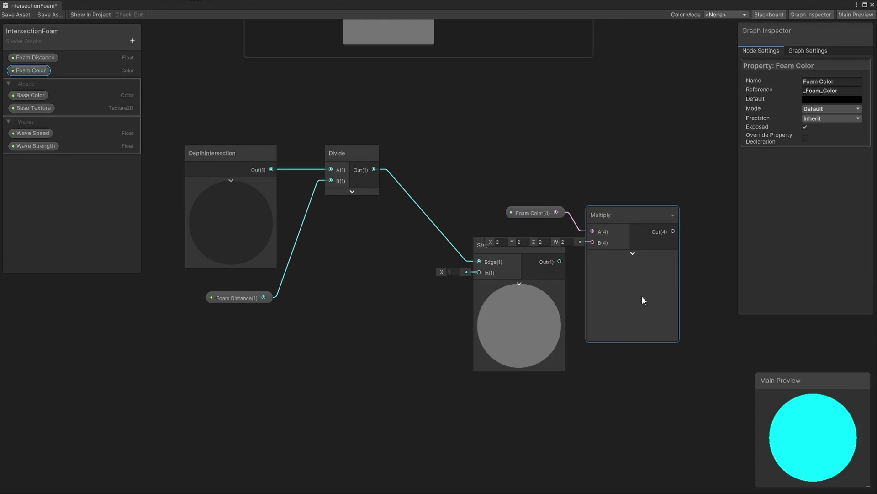
drag(559, 262, 595, 240)
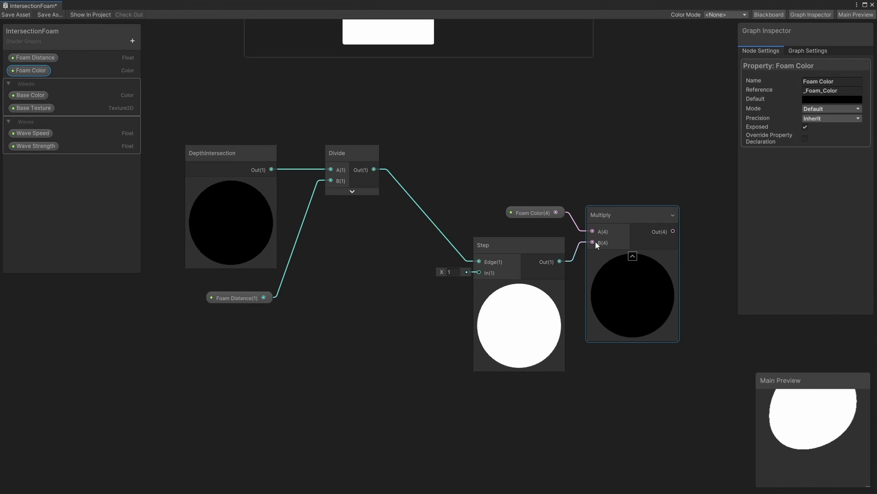
click(632, 257)
Combine the foam Multiply output with the base color through a new Add node
scroll(408, 116, down, 3)
text(add)
mouse_move(409, 117)
mouse_down()
mouse_move(419, 105)
mouse_move(408, 123)
mouse_up()
click(445, 157)
click(435, 146)
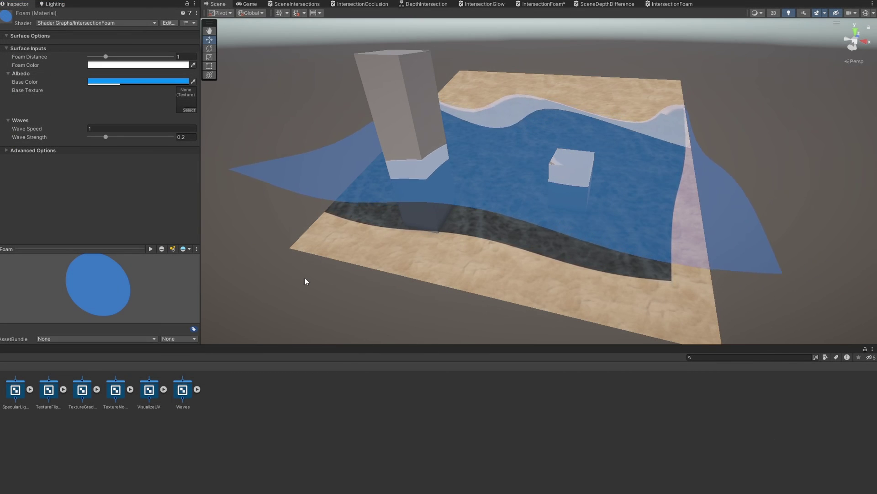
Vary the Foam material's Foam Distance, set it back to 1, and inspect the foam where objects meet the water
click(106, 56)
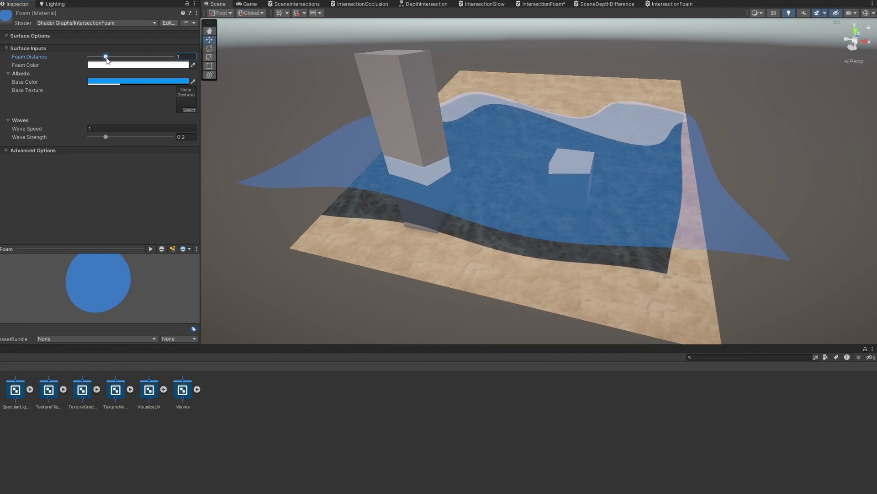
drag(106, 58, 85, 65)
click(191, 57)
text(1)
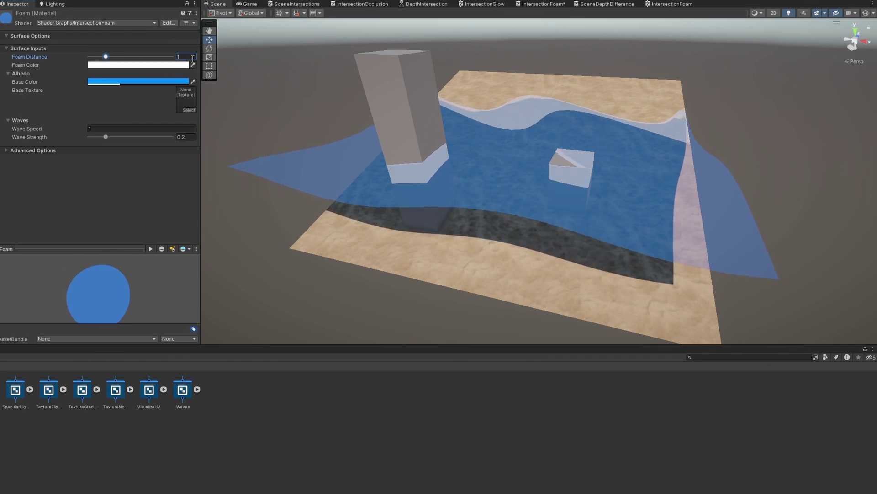
alt+drag(471, 165, 492, 162)
scroll(492, 162, up, 5)
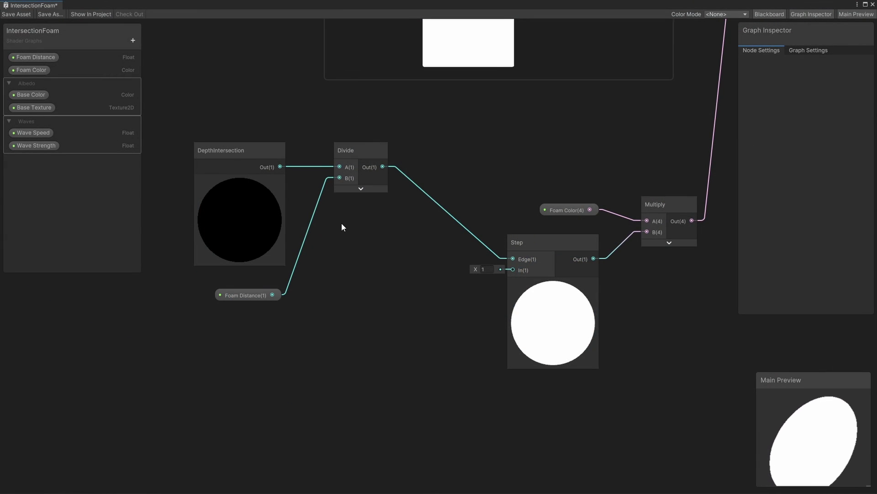
Add a Simple Noise node in the empty area below the DepthIntersection and Foam Distance nodes
middle_drag(342, 223, 666, 112)
right_click(217, 246)
click(234, 250)
text(simple)
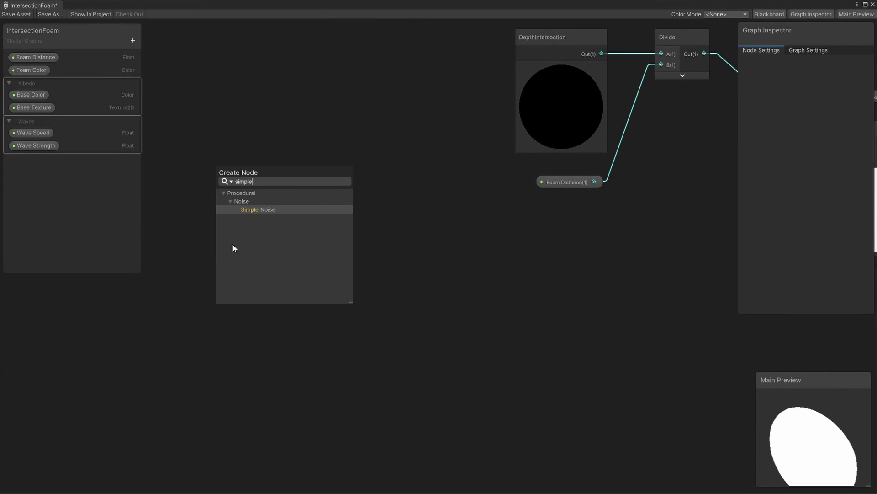
click(248, 210)
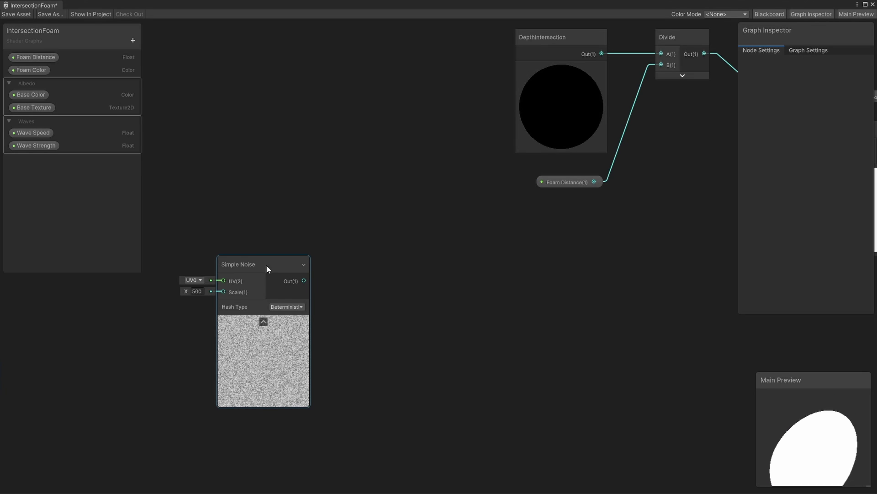
drag(268, 264, 293, 253)
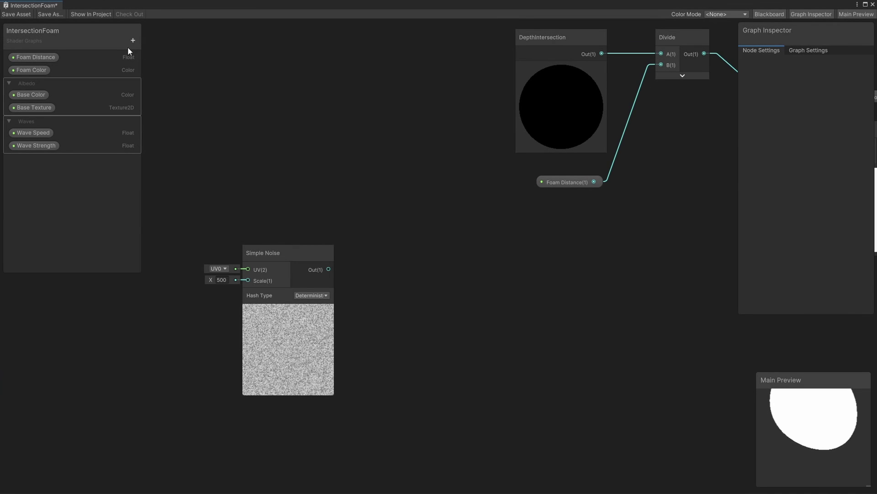
Add a Float property named Foam Scale to the graph with a default value of 500
click(132, 40)
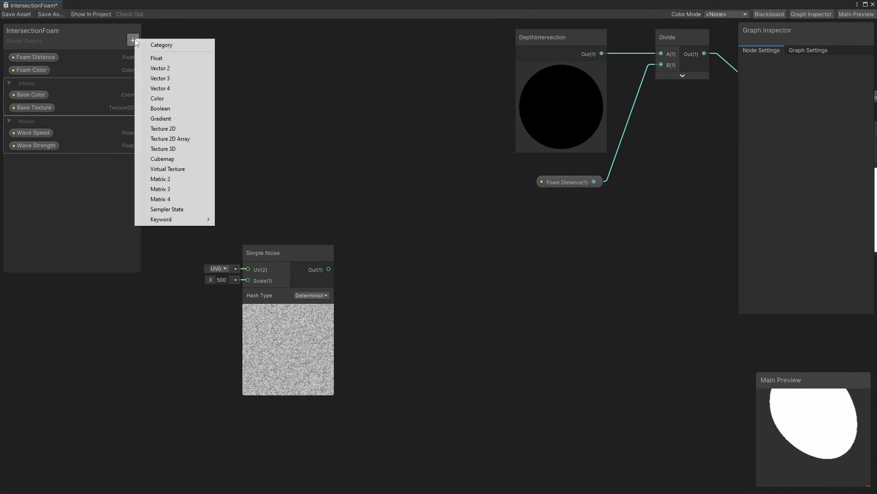
click(156, 58)
text(Foam Sc)
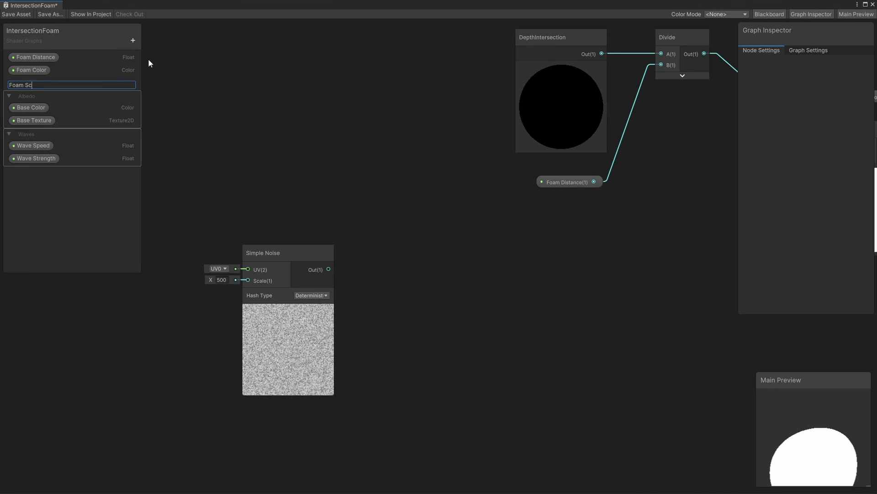
text(ale)
key(Return)
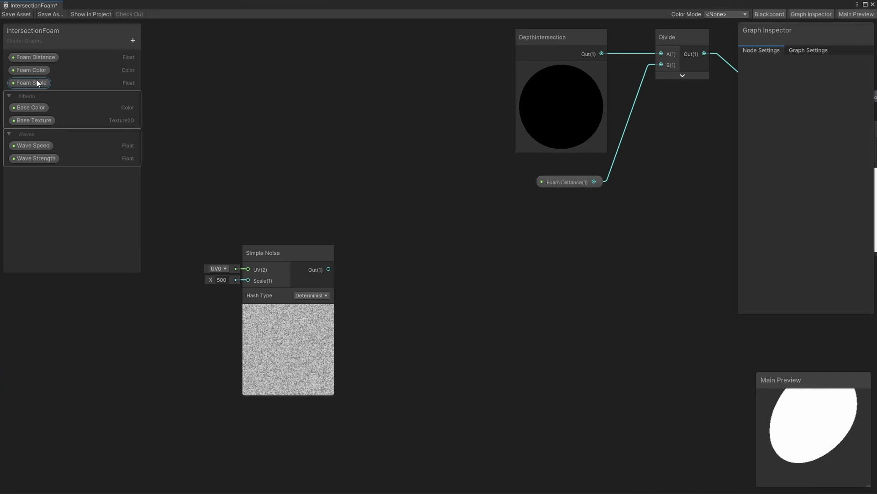
click(36, 83)
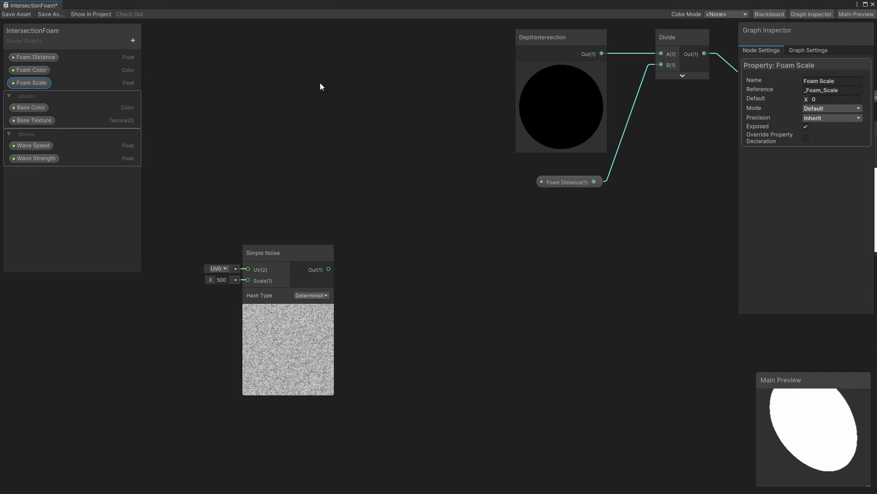
click(838, 99)
text(500)
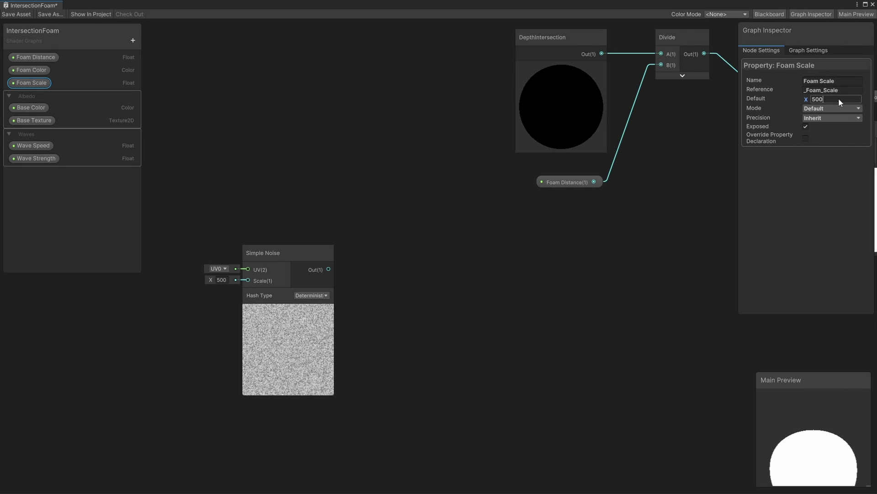
click(316, 187)
Place Foam Scale in the graph and connect it to the Simple Noise node's Scale input
middle_drag(156, 184, 301, 135)
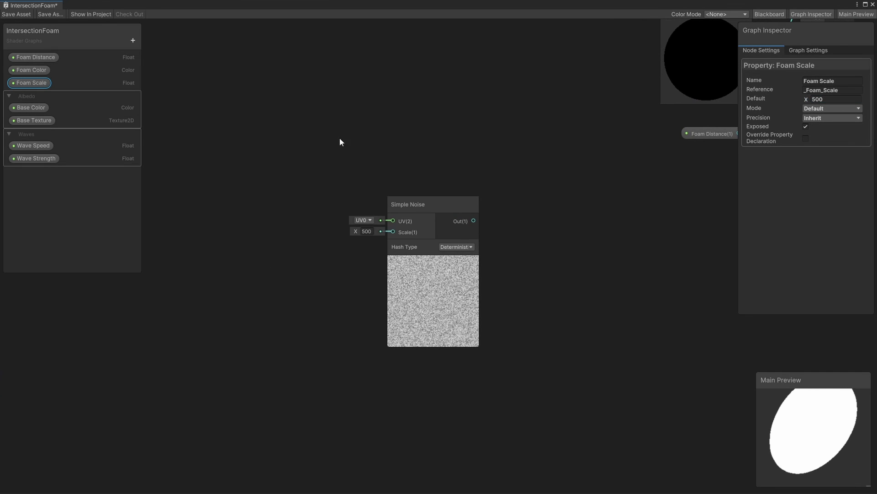
drag(33, 82, 295, 259)
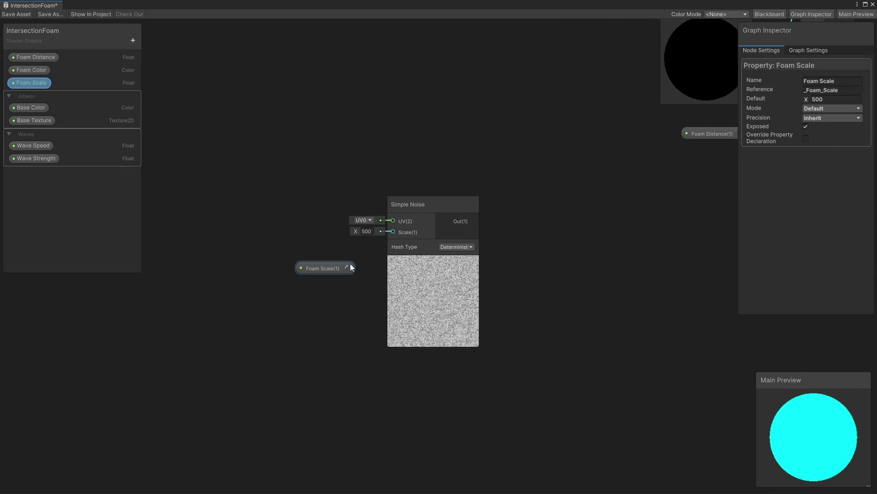
drag(347, 265, 393, 232)
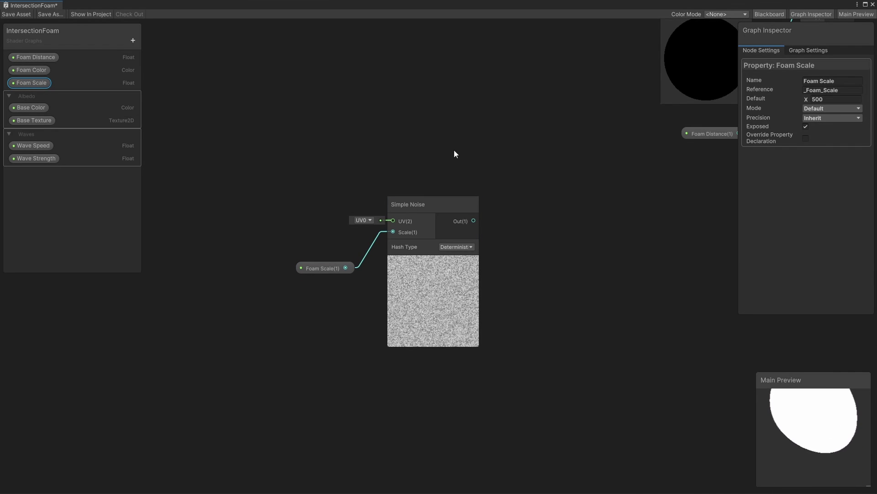
Add a Vector 2 property named Foam Velocity to the graph
click(133, 40)
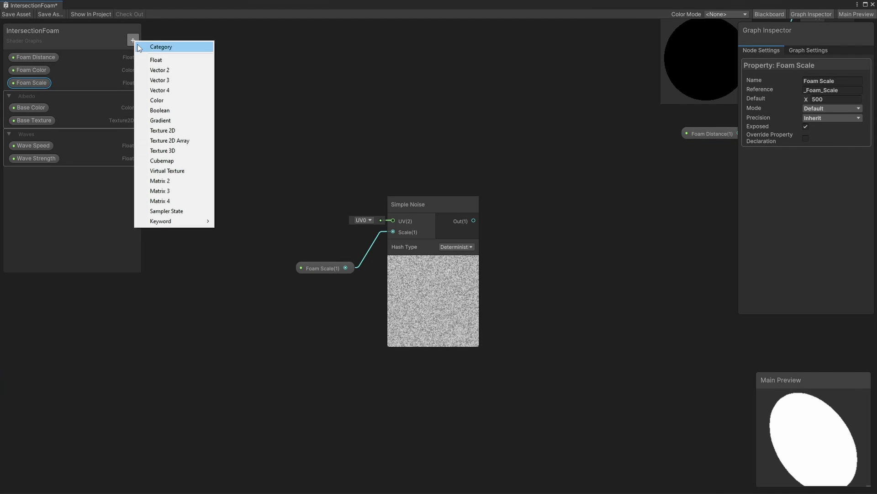
click(167, 71)
text(Foam Ve)
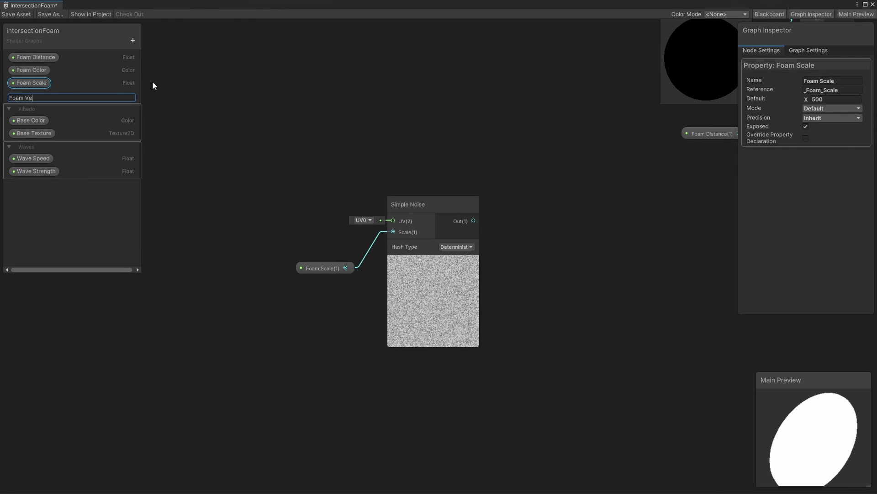
text(locity)
key(Return)
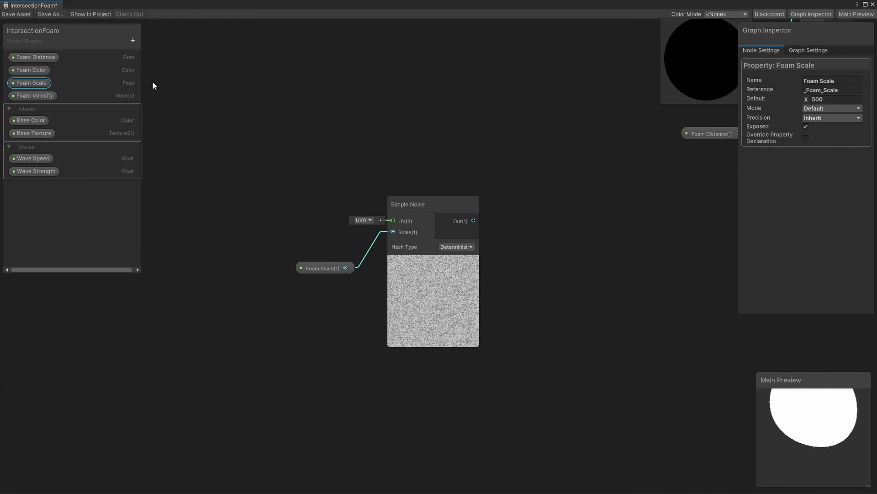
Place Foam Velocity in the graph and feed it into input A of a new Multiply node
key(f)
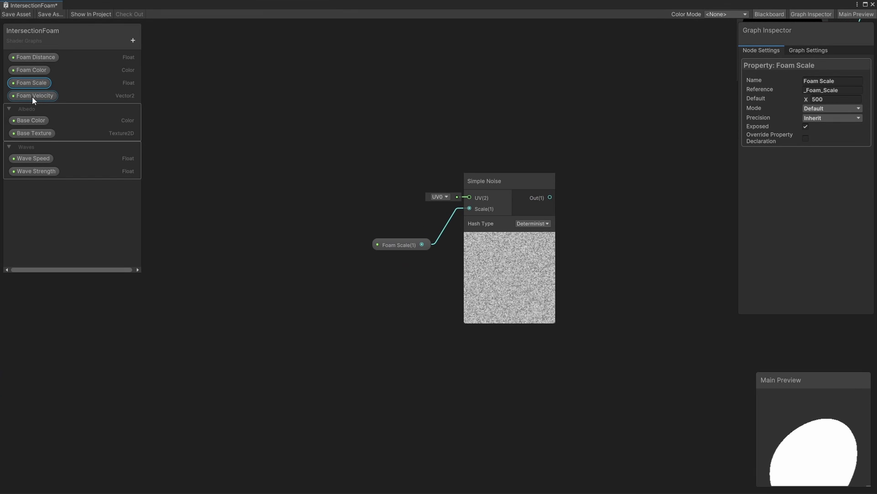
drag(32, 97, 200, 147)
key(space)
text(mul)
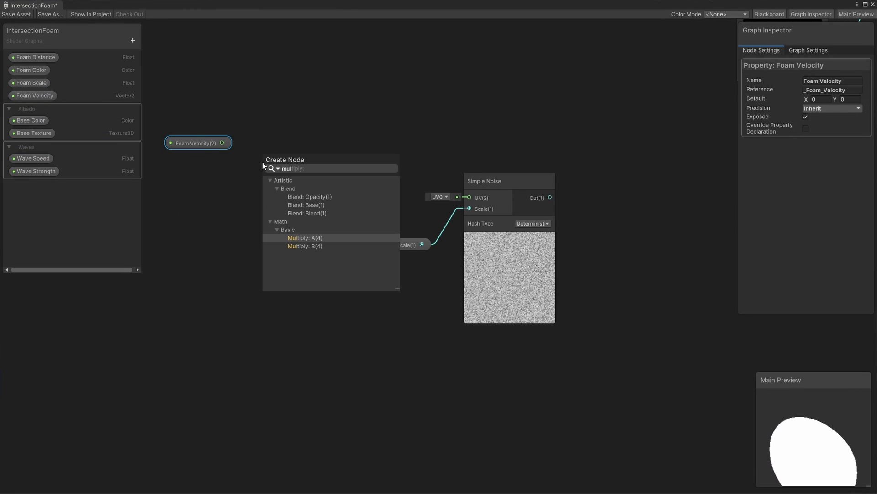
click(332, 238)
Add a Time node, connect its Time output to the Foam Velocity Multiply's B input, and collapse the Multiply preview
right_click(166, 240)
click(185, 247)
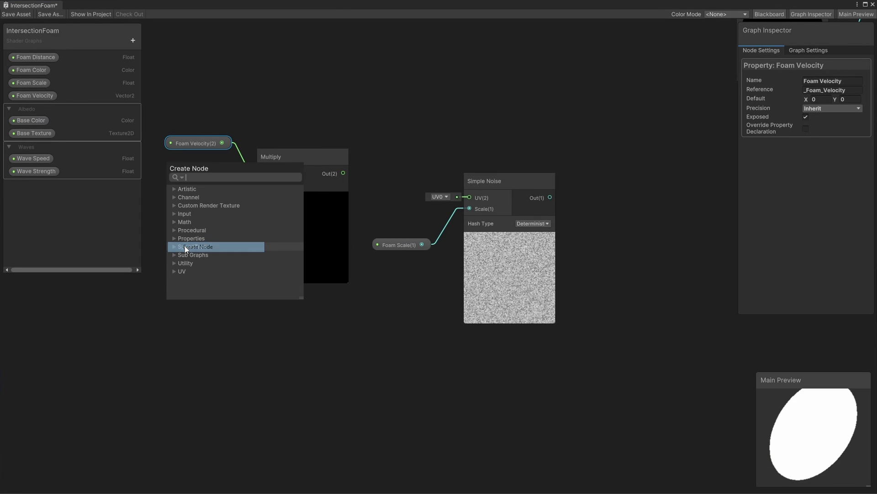
text(time)
click(203, 204)
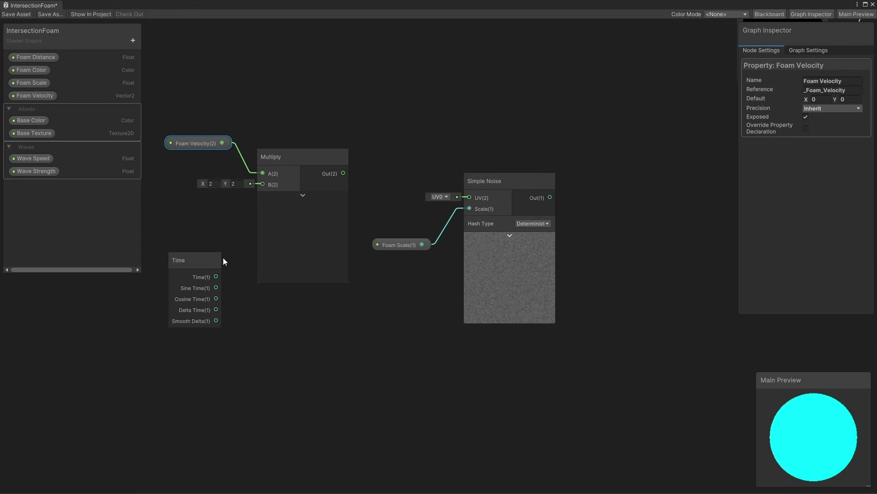
drag(216, 276, 263, 184)
click(303, 196)
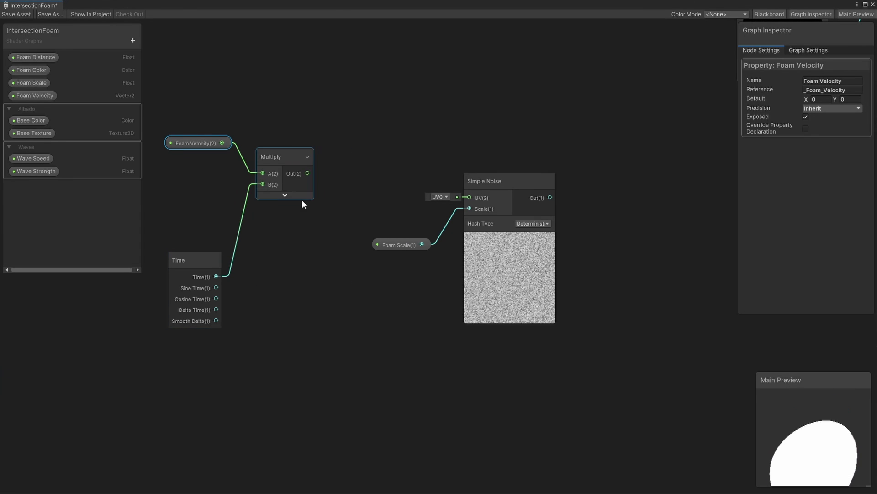
Feed the velocity Multiply output into the Offset of a new Tiling And Offset node, collapse its preview, and connect it to Simple Noise's UV
click(302, 202)
key(space)
text(tiling)
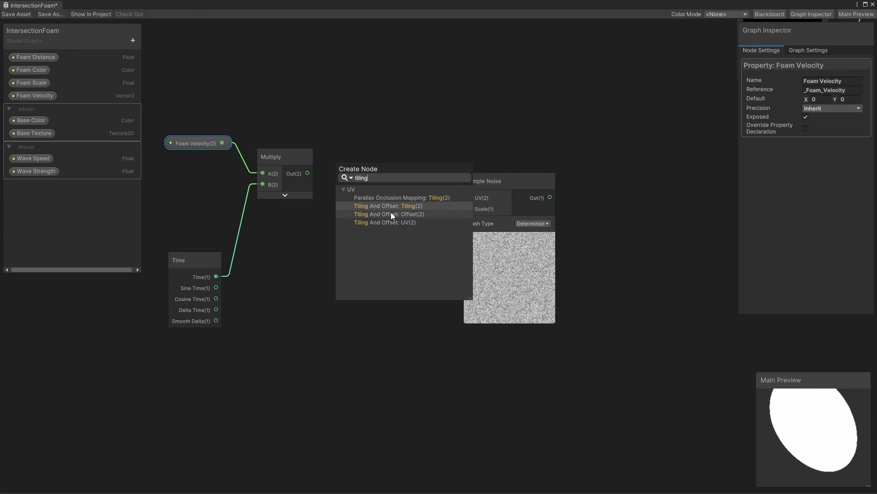
click(391, 213)
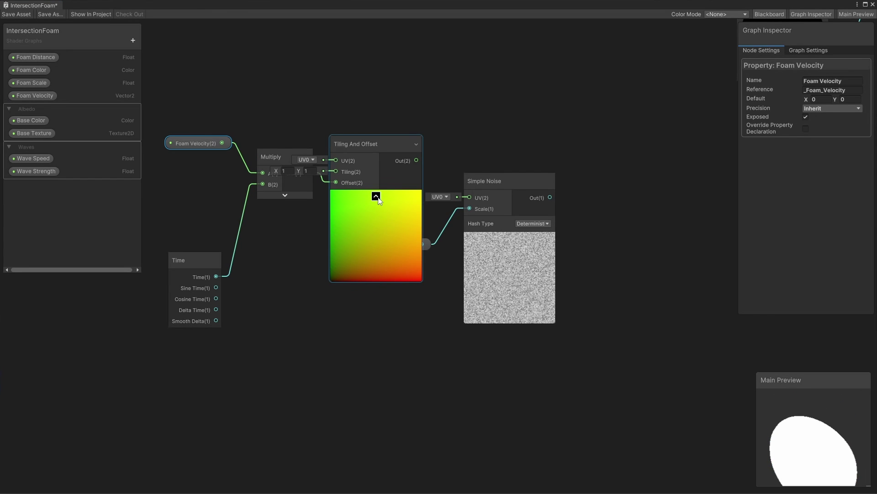
click(376, 197)
drag(363, 143, 474, 199)
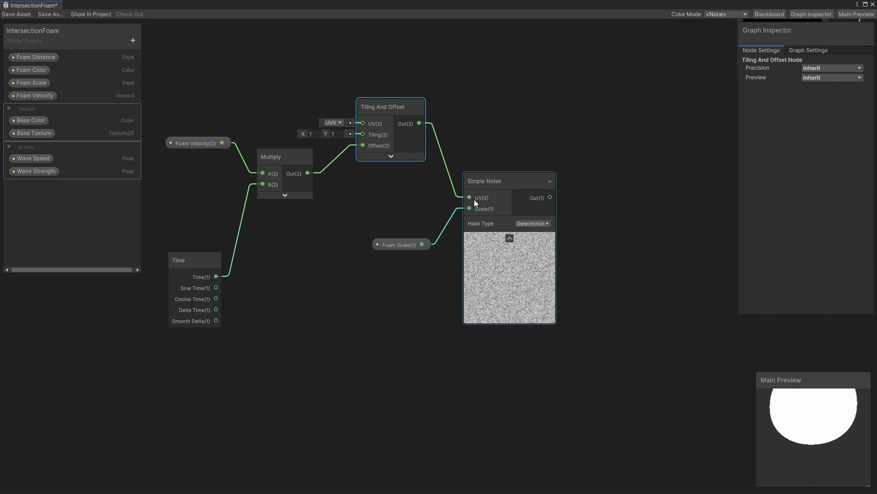
click(523, 129)
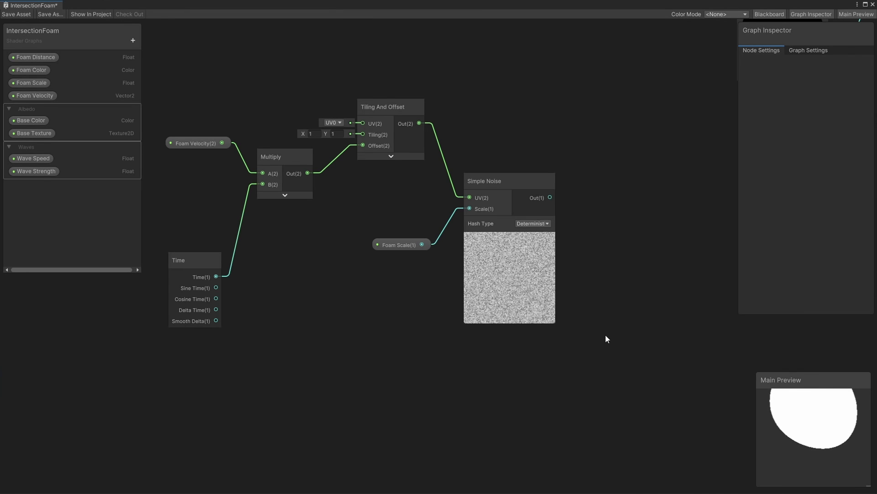
Connect the Simple Noise output to the Step node's In input and save the IntersectionFoam graph
middle_drag(684, 304, 314, 402)
drag(182, 295, 686, 182)
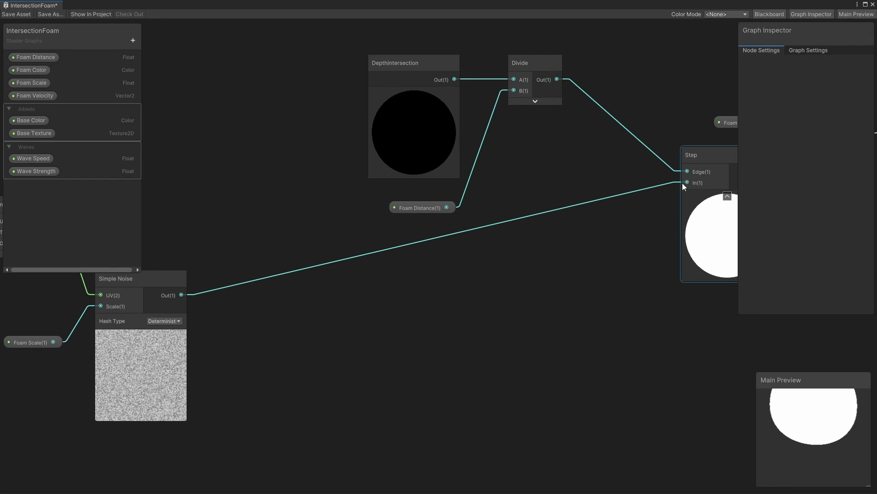
click(18, 14)
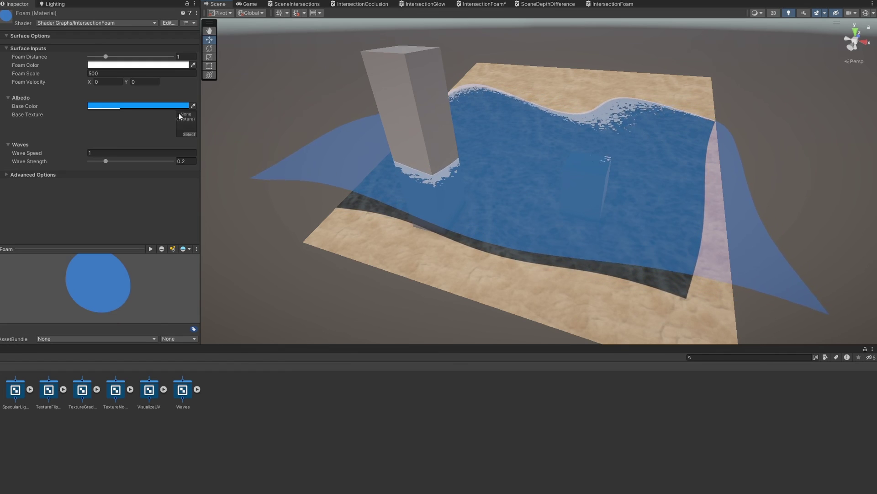
On the Foam material, set Foam Scale to 250 and Foam Velocity to X 0.02, Y 0.01, and increase Foam Distance
click(124, 73)
text(250)
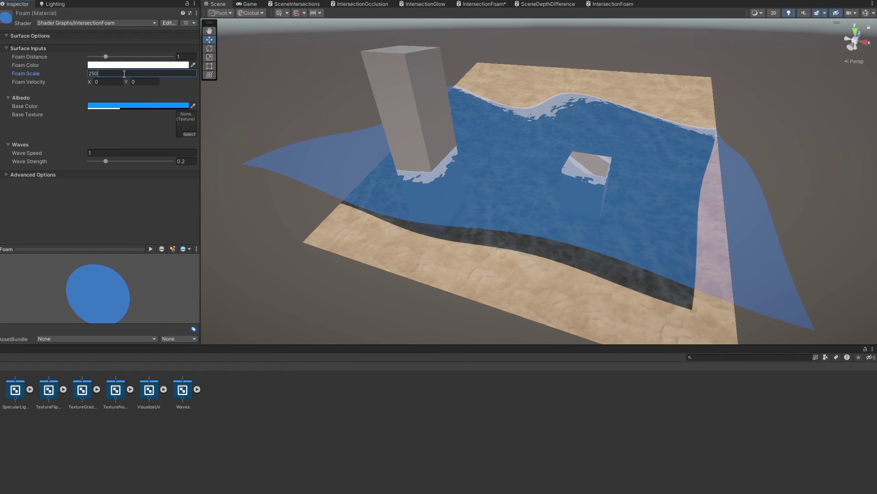
click(108, 82)
text(0.02)
key(Tab)
text(0.01)
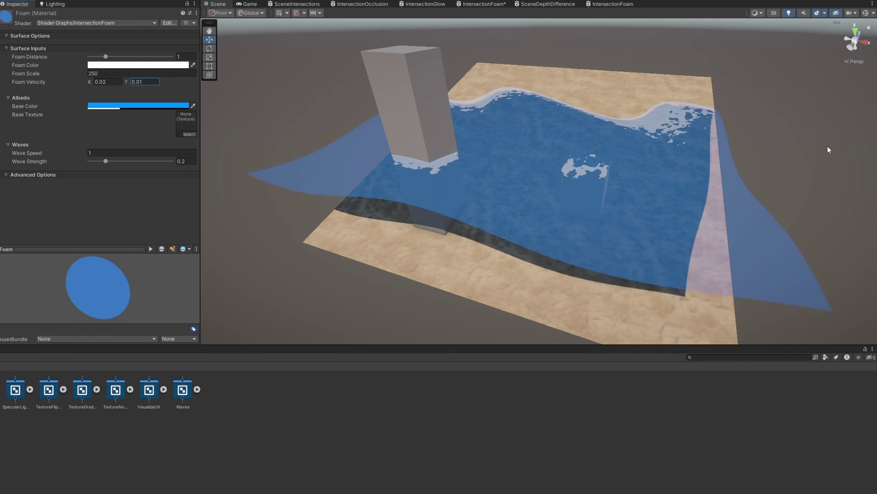
drag(106, 58, 134, 60)
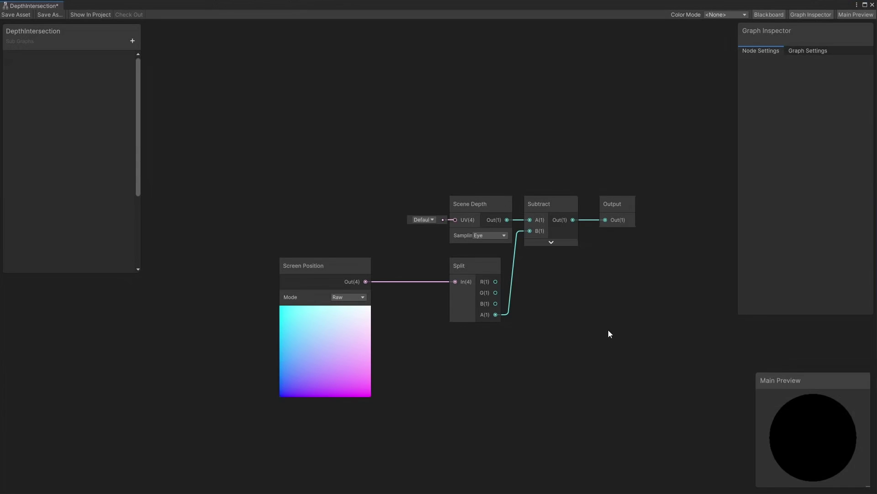
In the DepthIntersection subgraph, add a Vector 2 property named Offset
click(132, 41)
click(168, 72)
text(Offset)
key(Return)
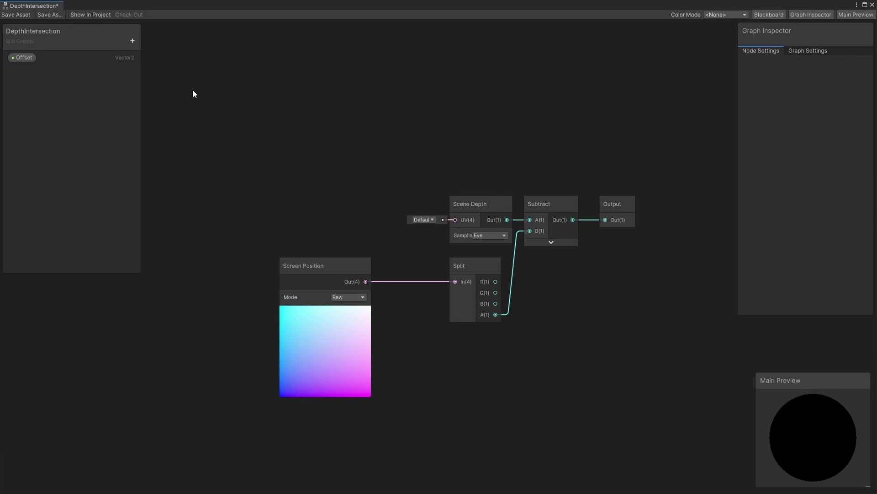
Add a second Screen Position node in Default mode and place it above the existing Raw one
click(476, 206)
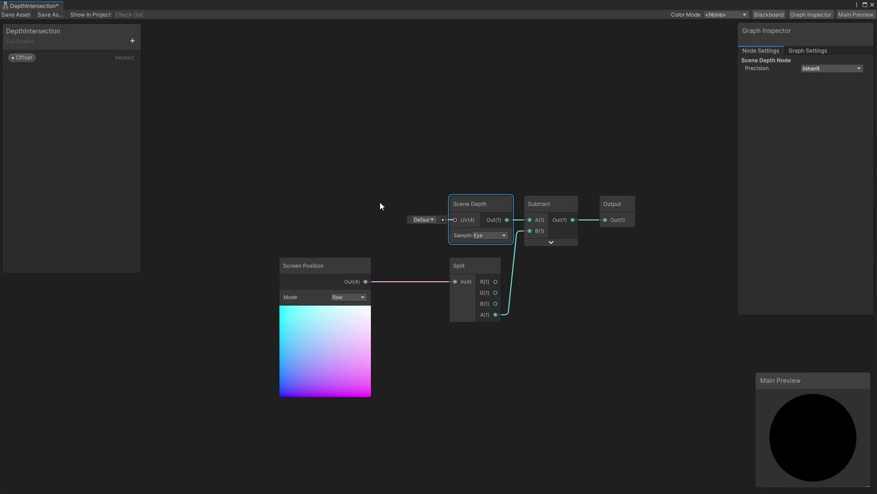
right_click(267, 119)
click(280, 122)
text(screen)
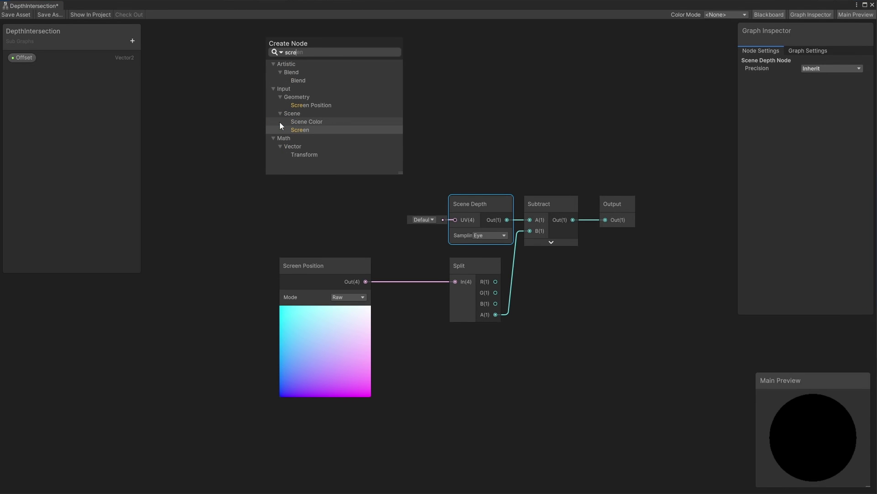
double_click(307, 106)
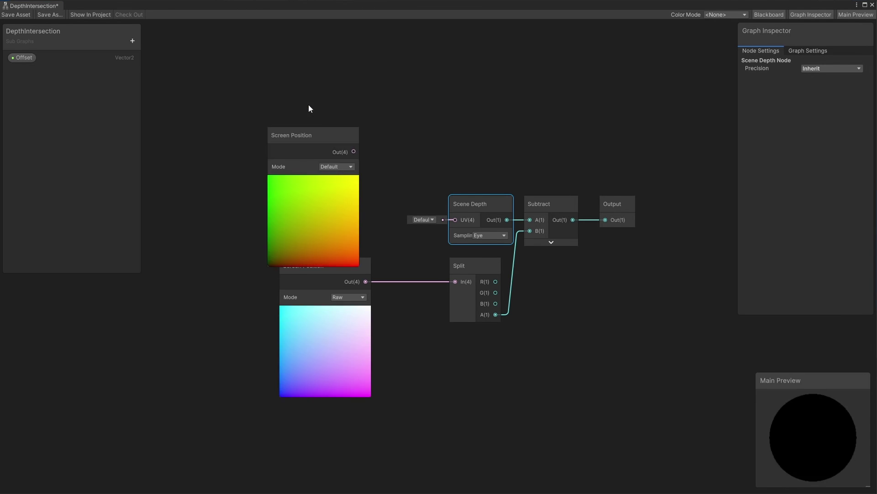
drag(305, 133, 271, 75)
click(442, 106)
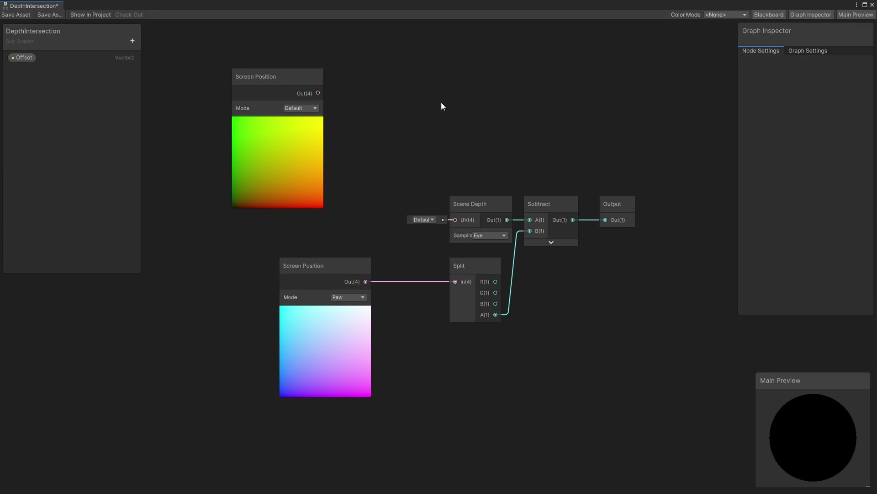
Add Offset to the Default Screen Position through a new Add node with its preview collapsed, and feed the sum into Scene Depth's UV
drag(22, 57, 281, 227)
drag(318, 92, 361, 125)
text(add)
click(401, 164)
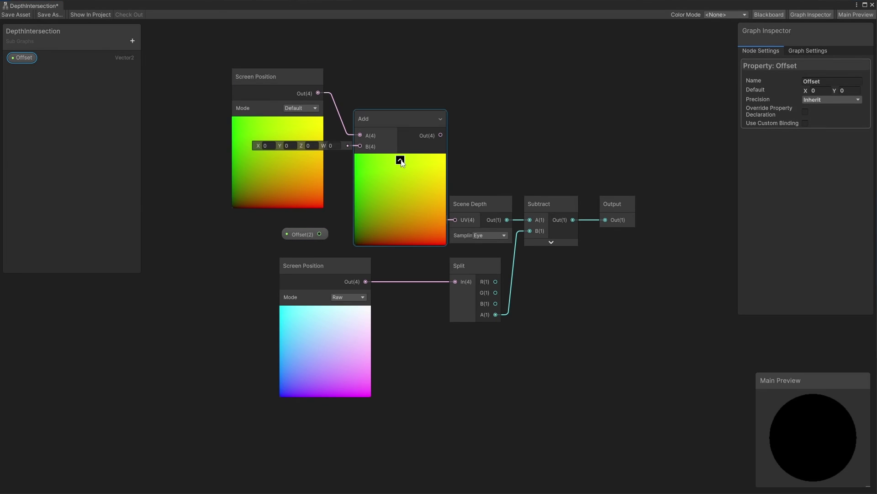
click(401, 160)
drag(320, 234, 457, 221)
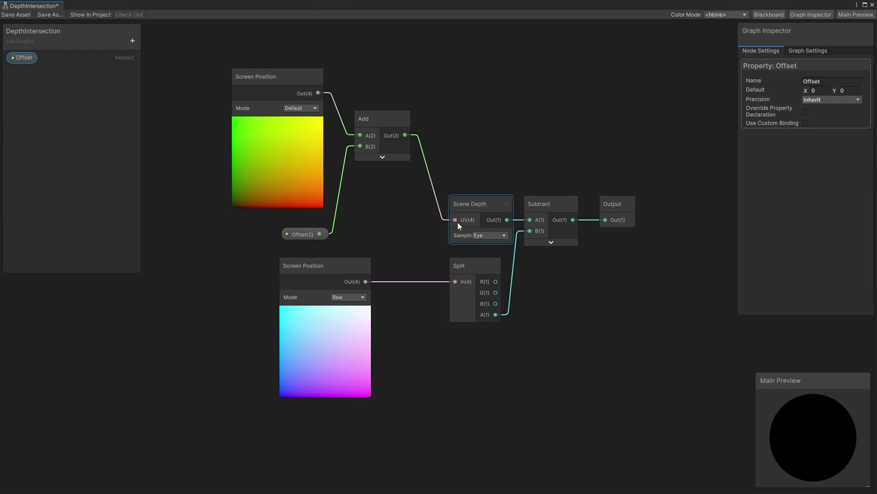
Save the DepthIntersection subgraph and add a Float property named Depth Sample Offset to the IntersectionFoam graph
click(16, 12)
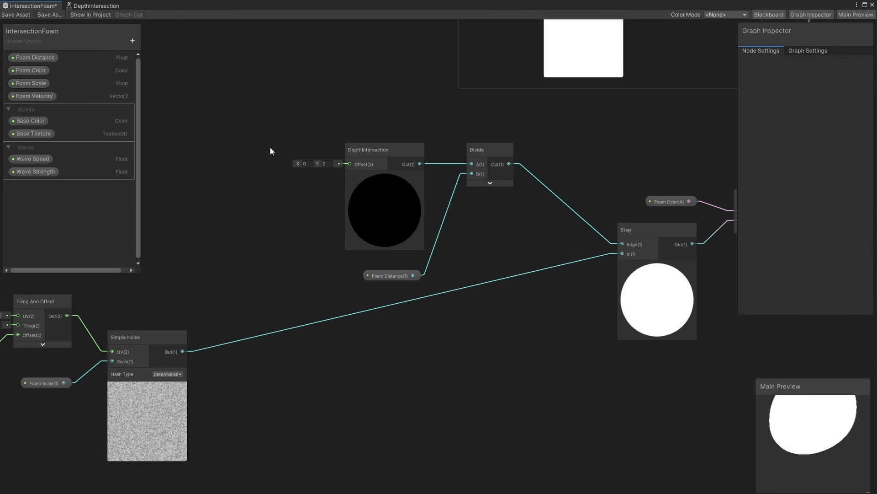
click(133, 41)
click(154, 60)
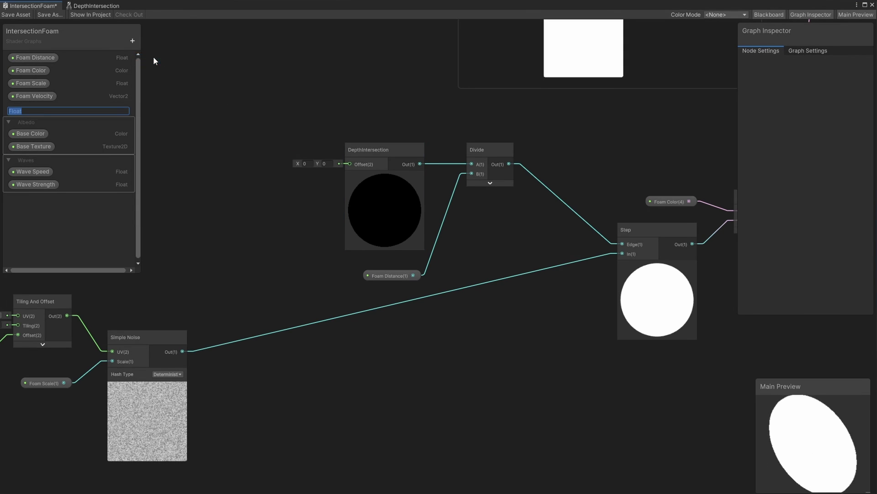
text(Depth Sam)
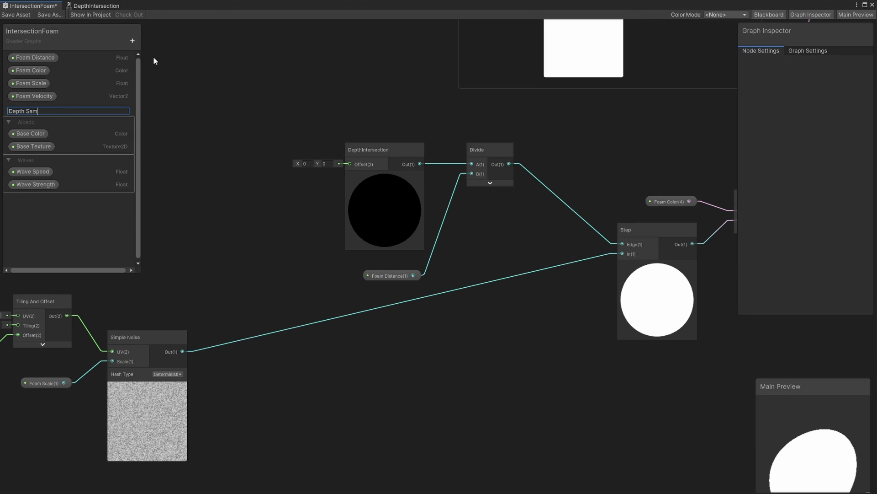
text(ple Offset)
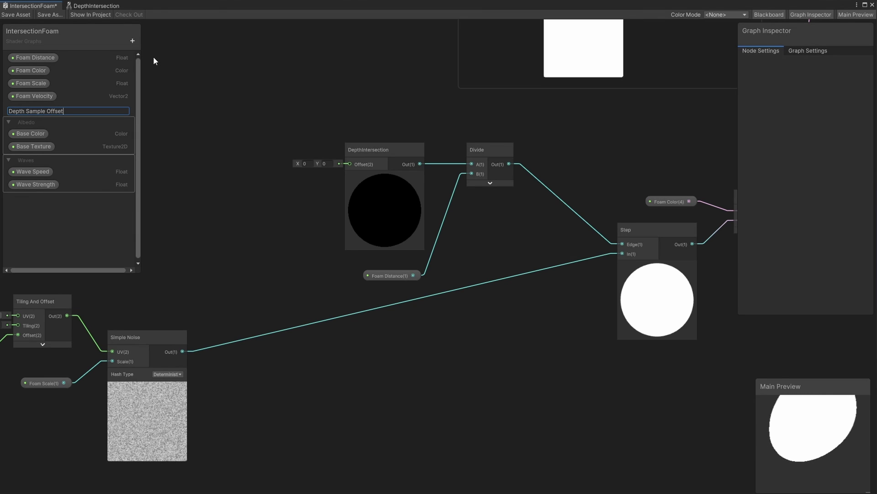
key(Return)
Set the Depth Sample Offset property to Slider mode with a maximum of 0.1
click(62, 109)
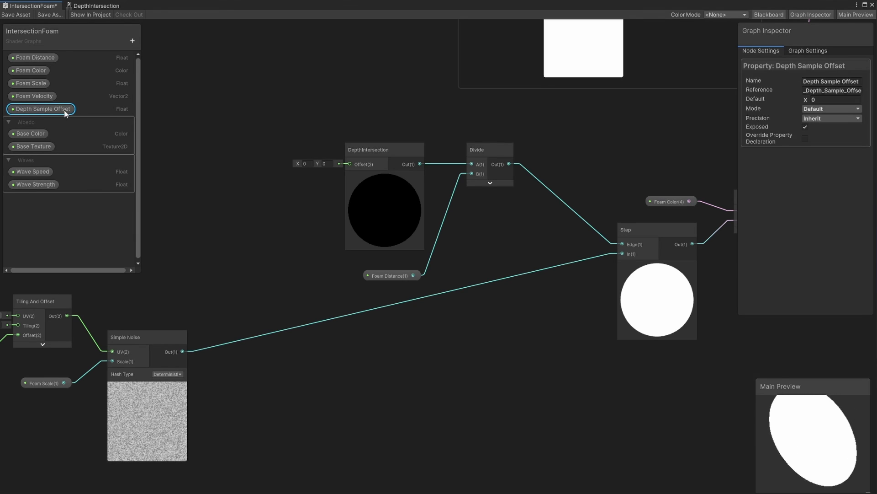
click(829, 109)
click(825, 126)
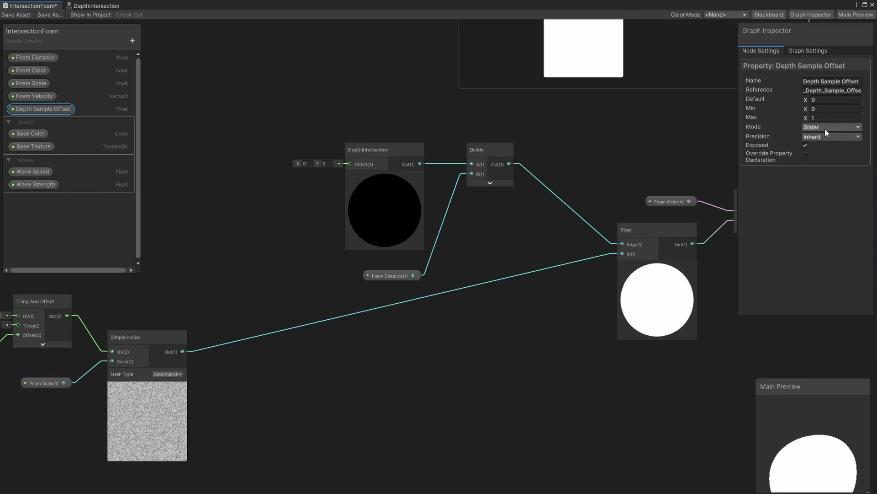
click(820, 118)
text(0.1)
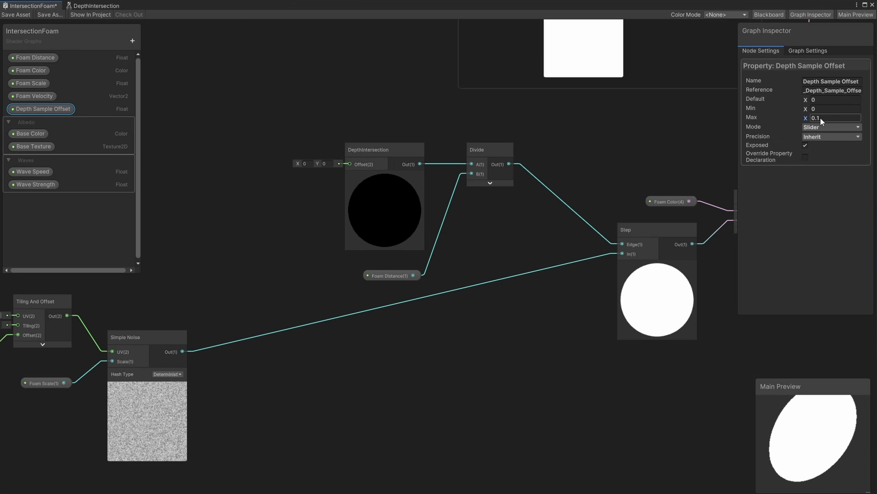
Create a Multiply node with Simple Noise's output in B, place it before DepthIntersection and collapse its preview
key(a)
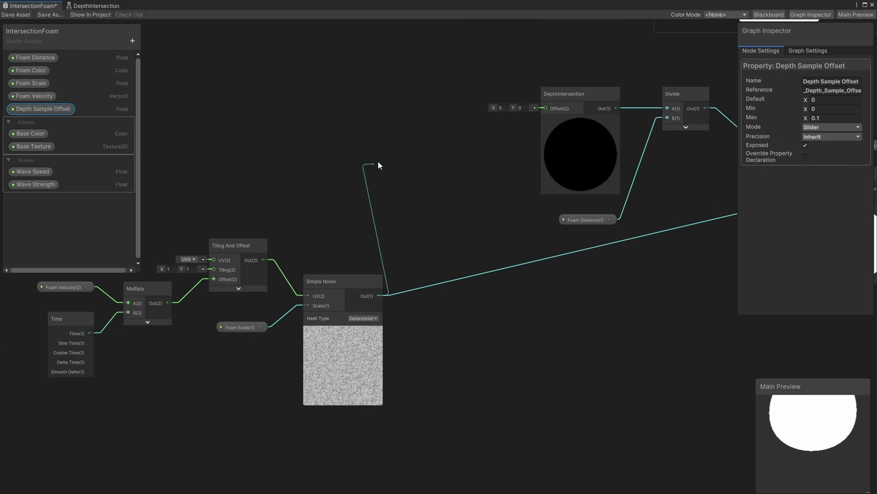
key(space)
text(mul)
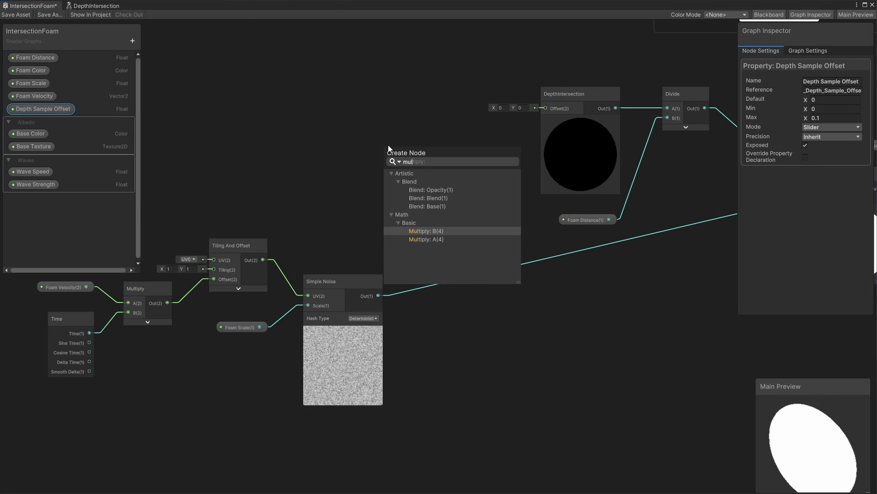
click(448, 229)
drag(364, 140, 445, 120)
click(446, 157)
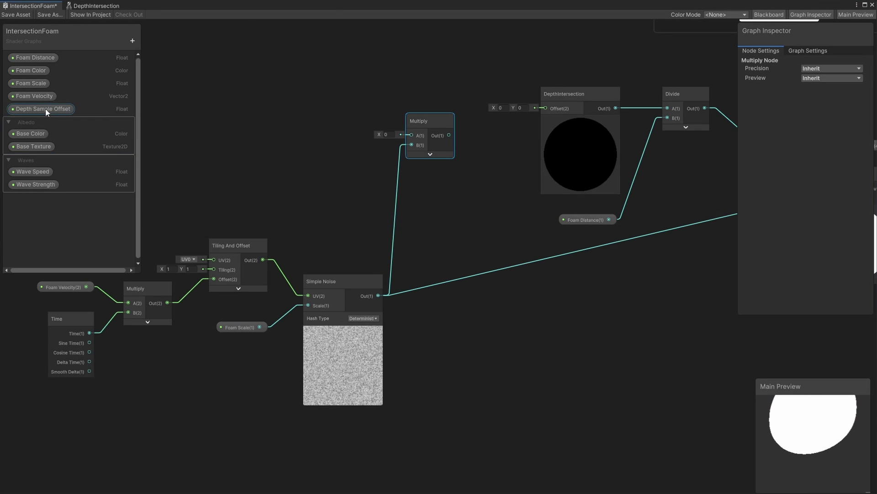
Add Depth Sample Offset to the graph as the Multiply's A input and feed the product into DepthIntersection's Offset
drag(45, 109, 312, 119)
drag(377, 126, 418, 136)
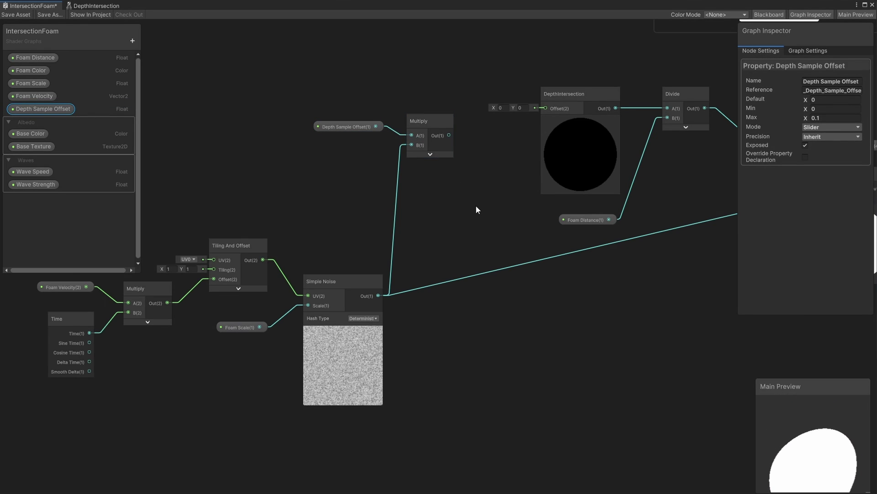
drag(449, 135, 546, 108)
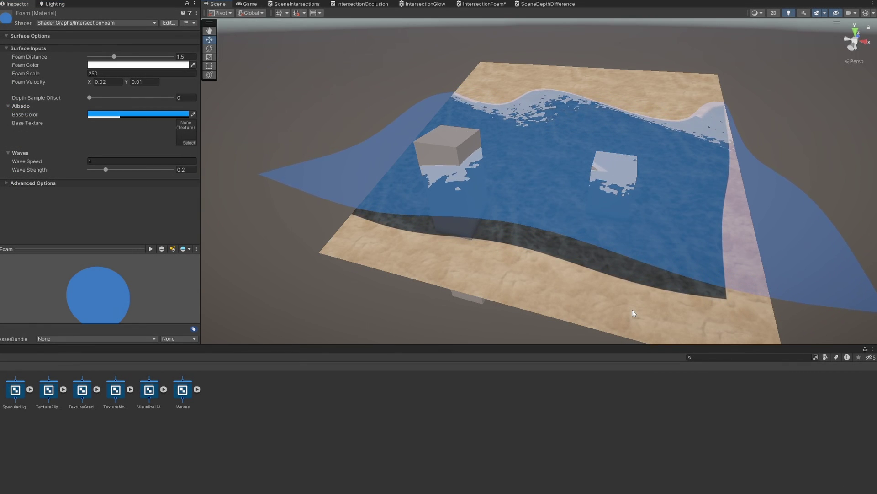
On the Foam material, raise Depth Sample Offset to about 0.0081 and view the foam around the cubes
click(90, 98)
drag(90, 99, 97, 101)
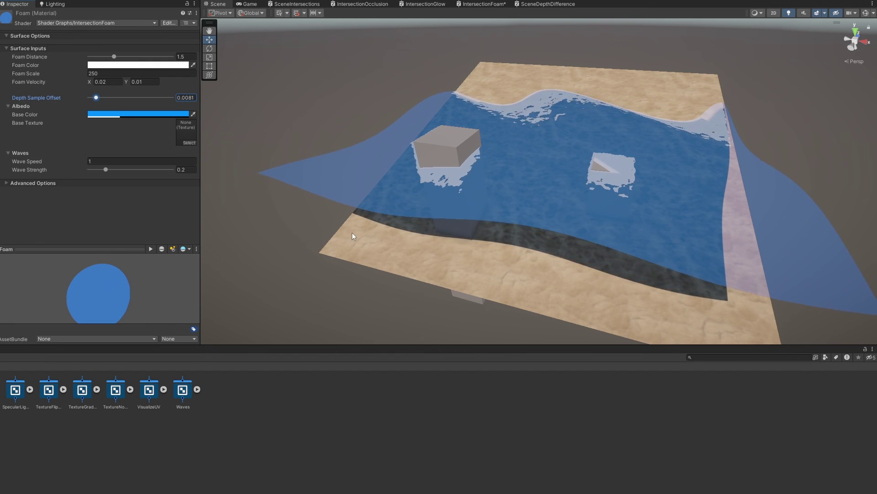
mouse_move(402, 235)
alt+mouse_down()
mouse_move(528, 239)
mouse_move(454, 229)
mouse_move(391, 234)
alt+mouse_up()
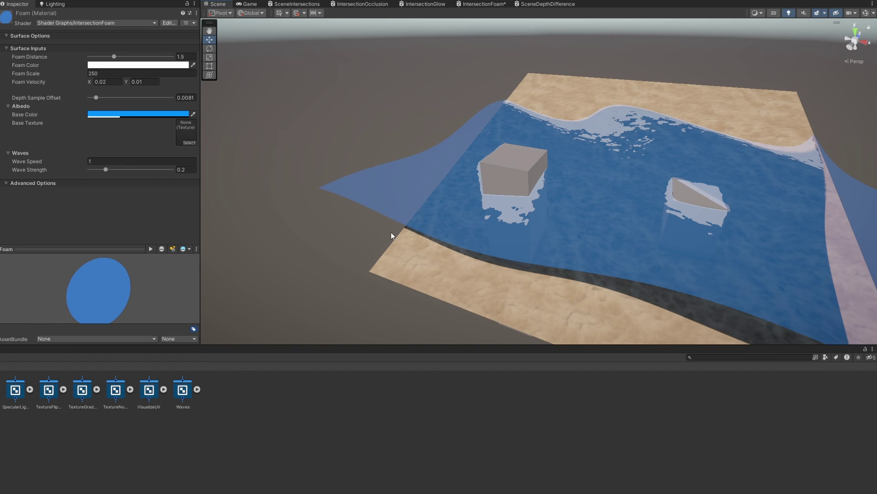
Raise the tall cube in the water to Y 0.16, then deselect it and view its foam
click(509, 160)
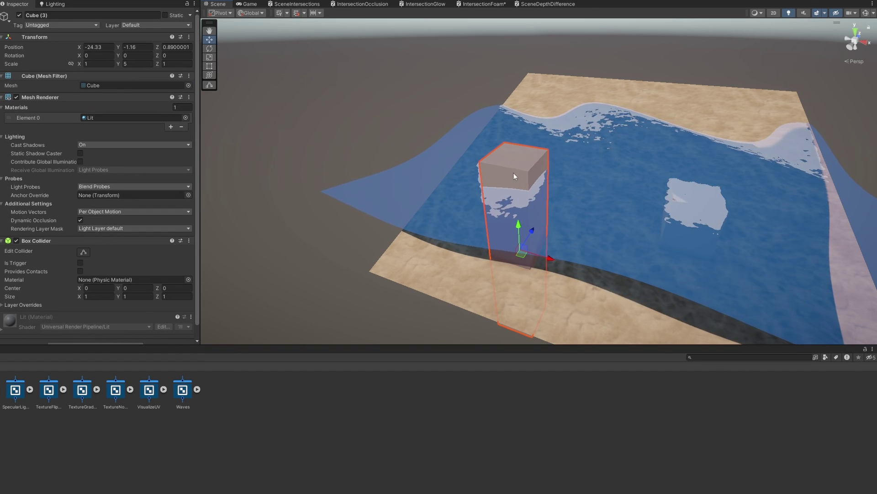
drag(518, 226, 506, 186)
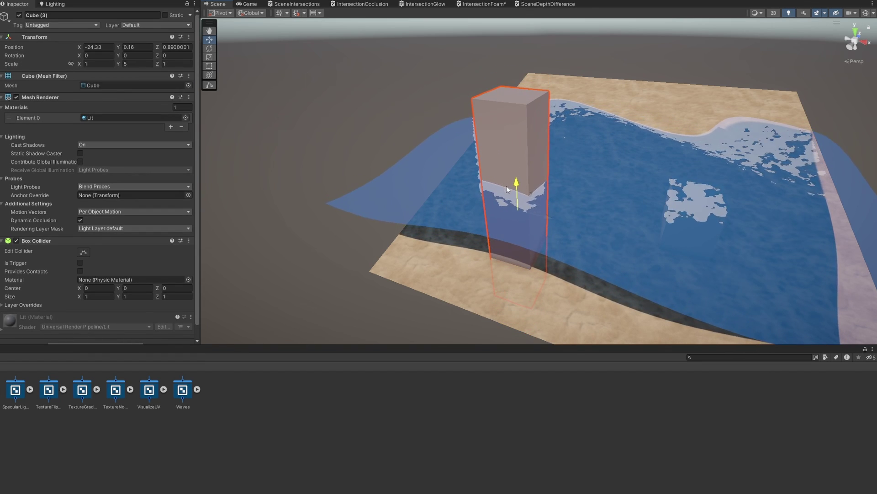
click(325, 131)
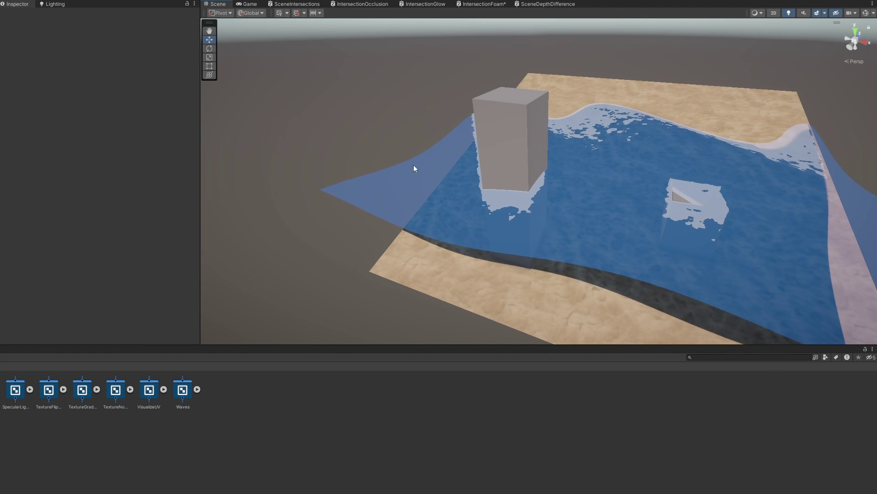
mouse_move(412, 165)
alt+mouse_down()
mouse_move(454, 170)
mouse_move(413, 155)
mouse_move(415, 165)
alt+mouse_up()
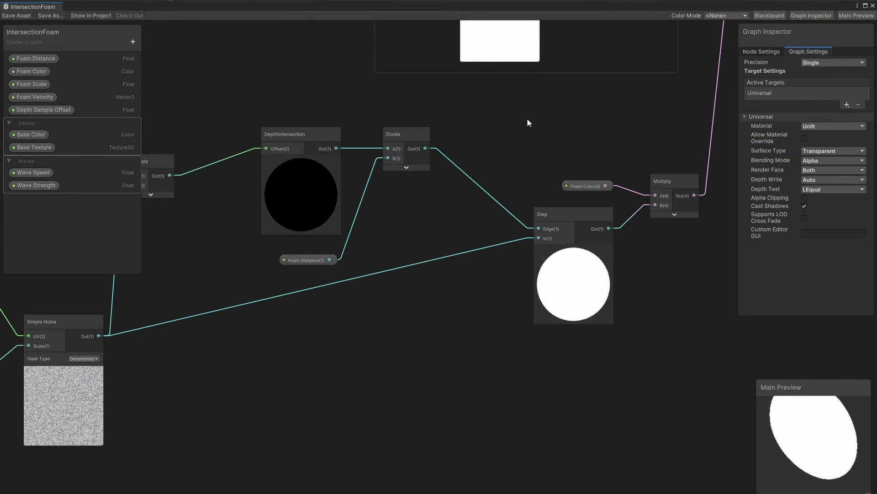
In the IntersectionFoam graph, negate Divide's output with a new Negate node placed below, with its preview collapsed
drag(425, 148, 451, 362)
text(negate)
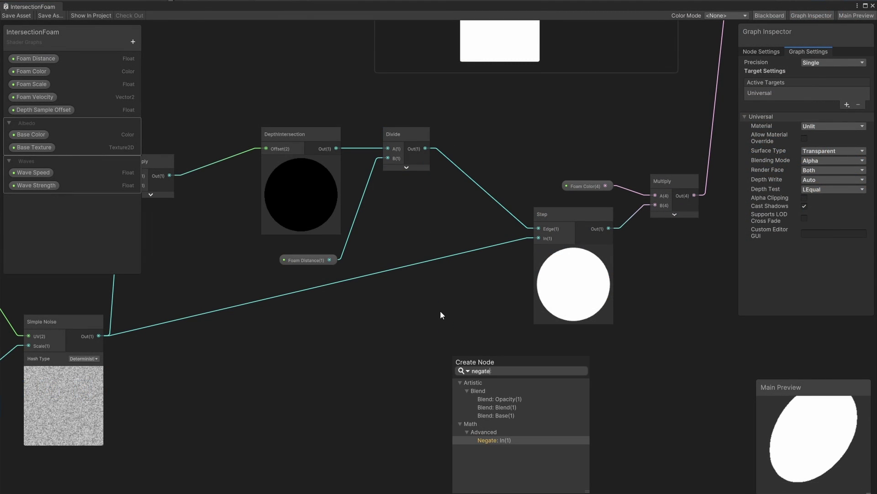
click(503, 439)
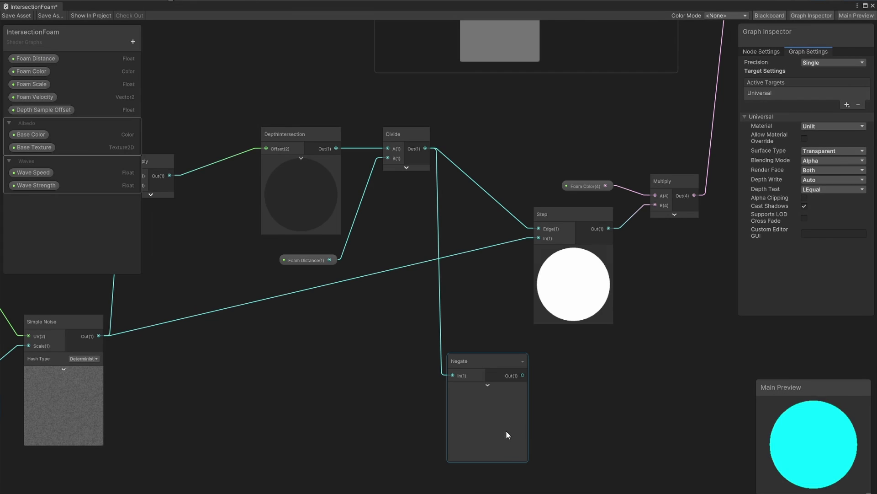
click(487, 387)
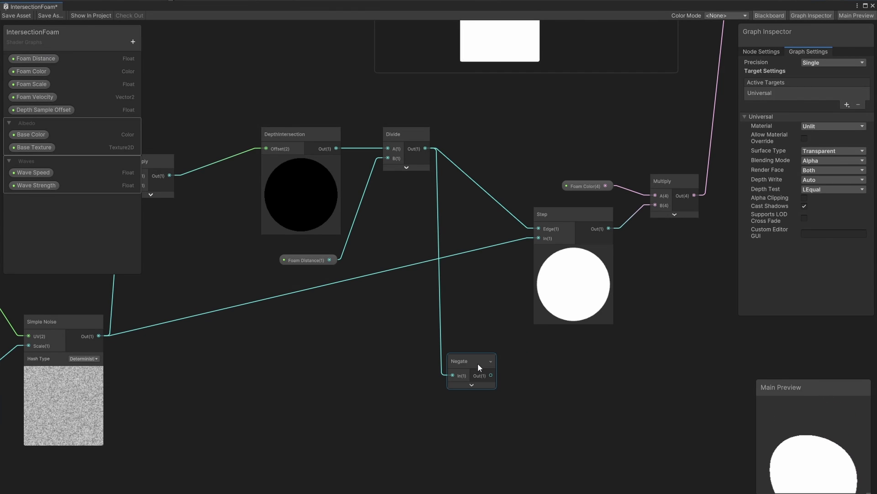
drag(478, 363, 473, 358)
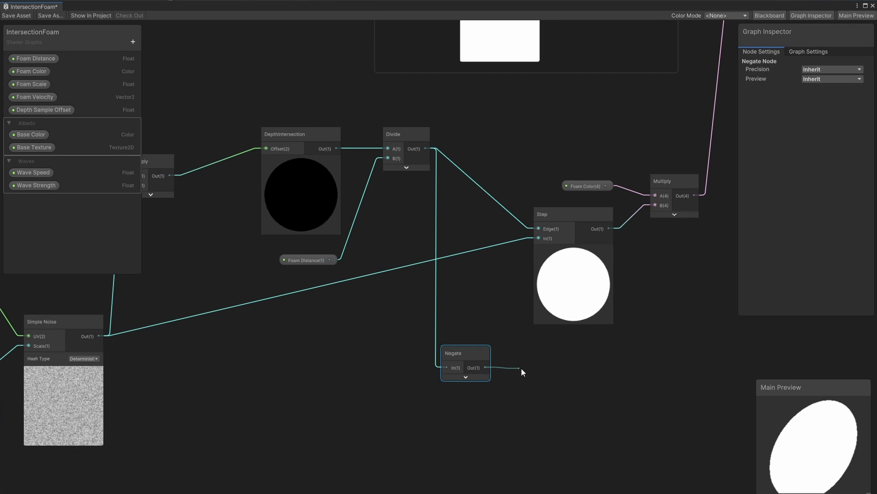
Add a second Step node with Negate's output as Edge and Simple Noise's output as In
key(space)
text(step)
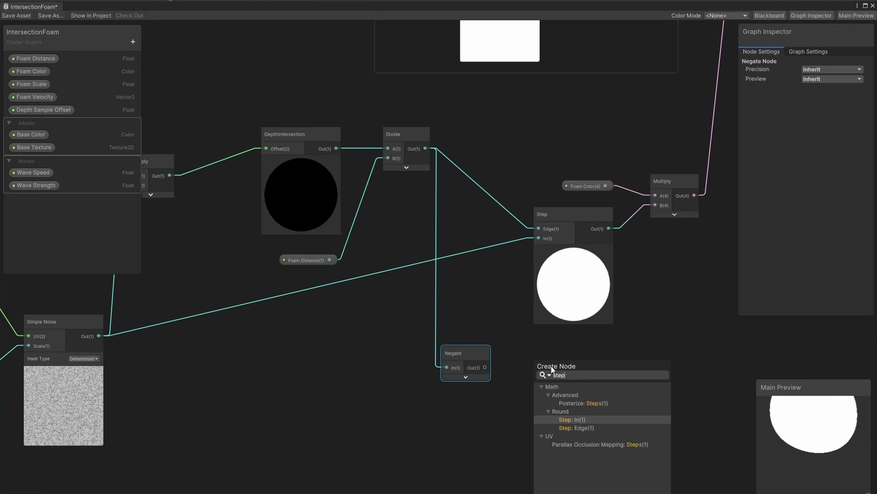
click(589, 427)
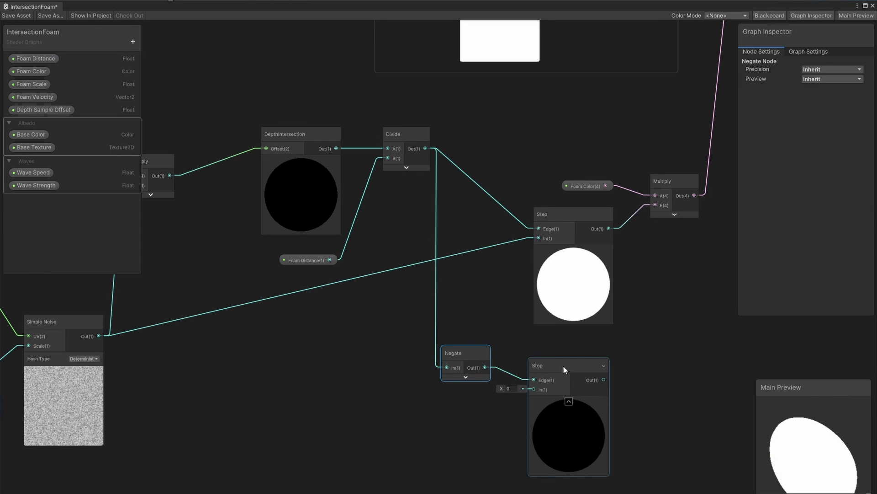
drag(575, 364, 570, 371)
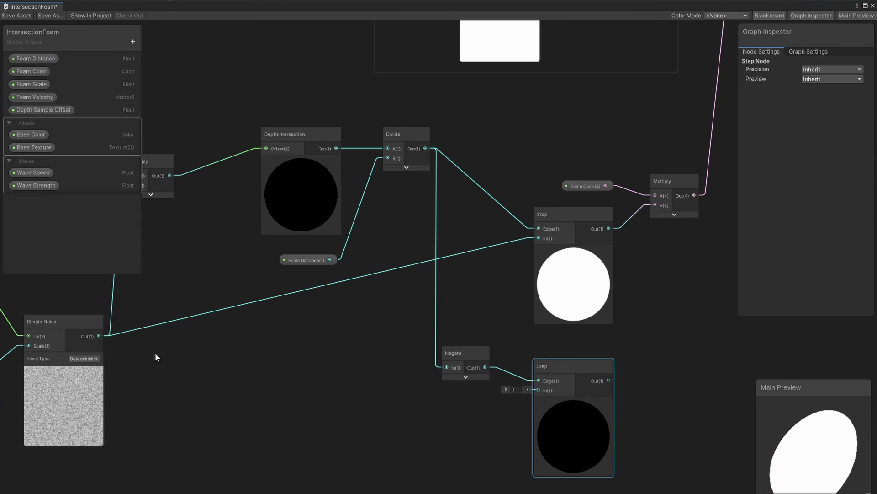
drag(99, 336, 542, 389)
Multiply the outputs of the two Step nodes in a new Multiply node and collapse its preview
middle_drag(605, 348, 552, 264)
scroll(506, 288, up, 2)
middle_drag(505, 287, 387, 341)
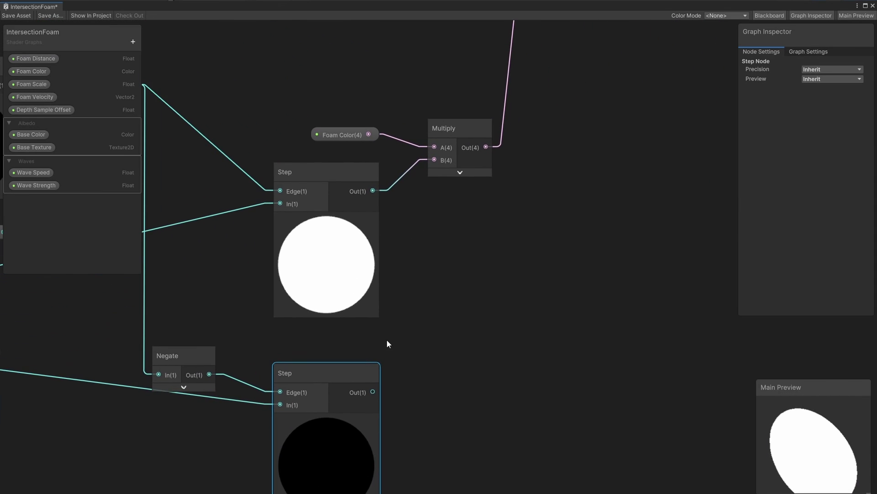
drag(374, 190, 418, 289)
text(mul)
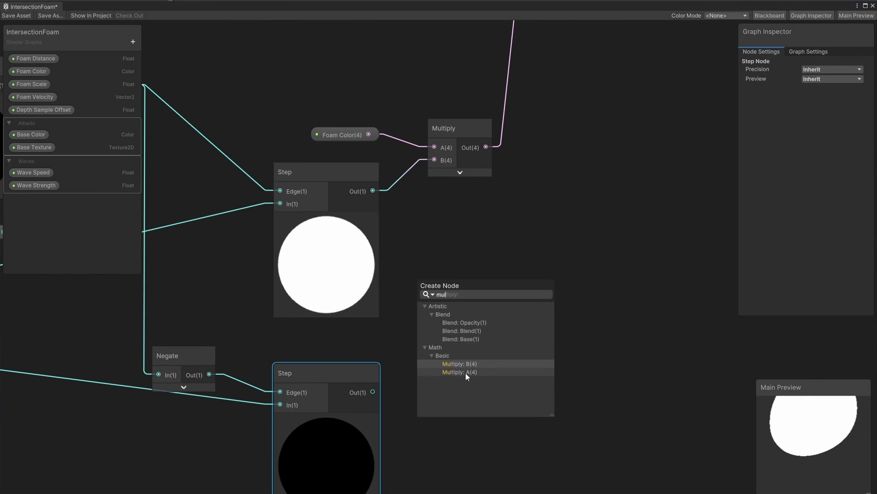
click(465, 372)
drag(373, 391, 418, 313)
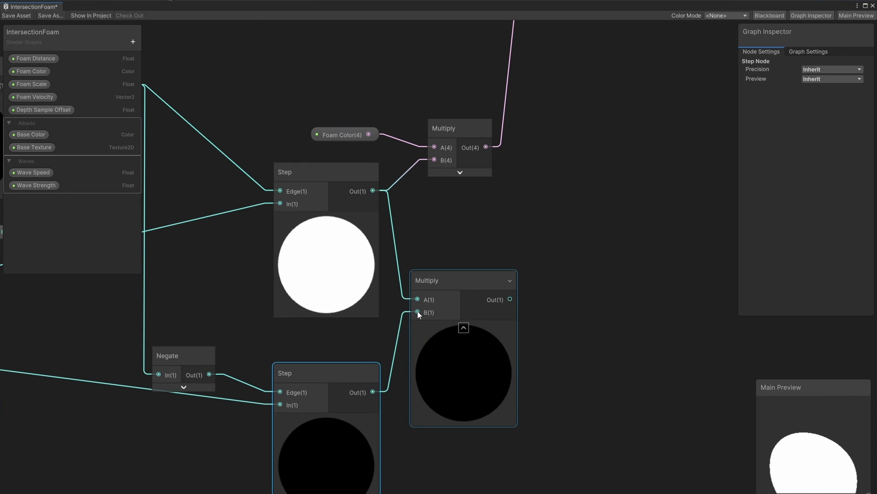
click(463, 328)
Feed the product of the two Steps into input B of the Foam Color Multiply
drag(468, 299, 440, 160)
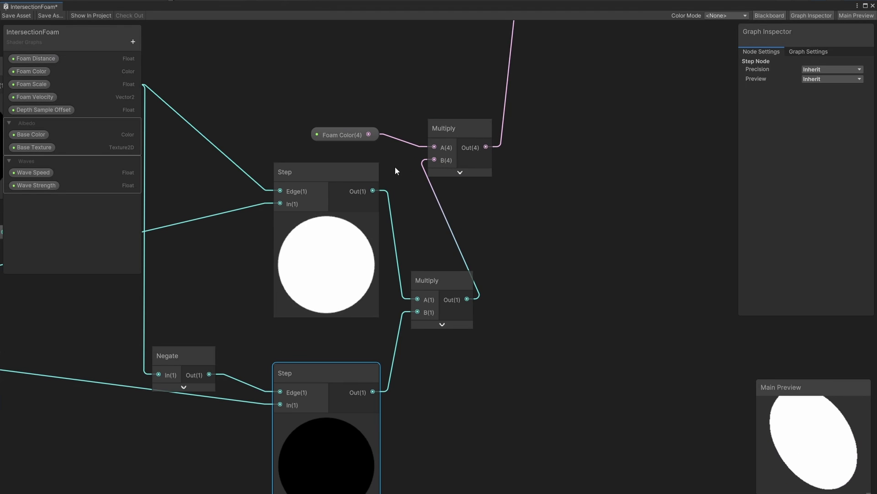
scroll(396, 170, down, 2)
middle_drag(284, 151, 374, 116)
drag(424, 86, 564, 113)
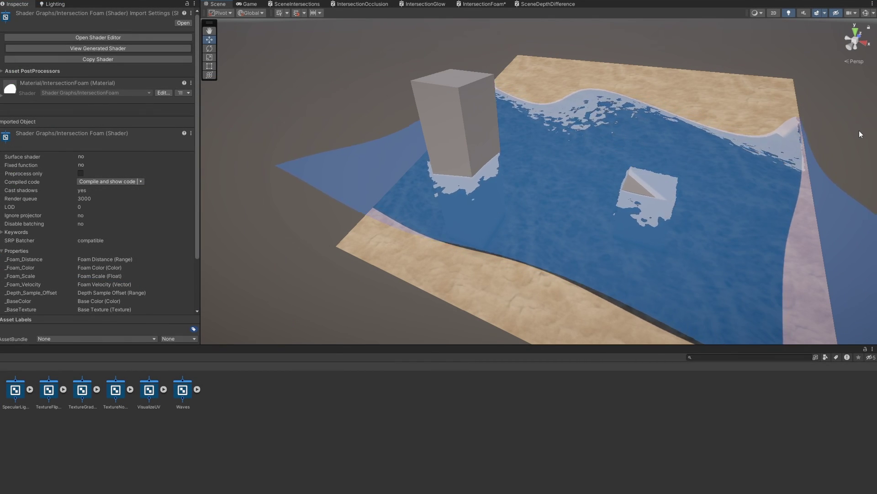
Inspect the foam around the tall cube from several angles and set the Foam material's Depth Sample Offset to about 0.0061
alt+drag(655, 188, 613, 180)
alt+drag(479, 176, 483, 188)
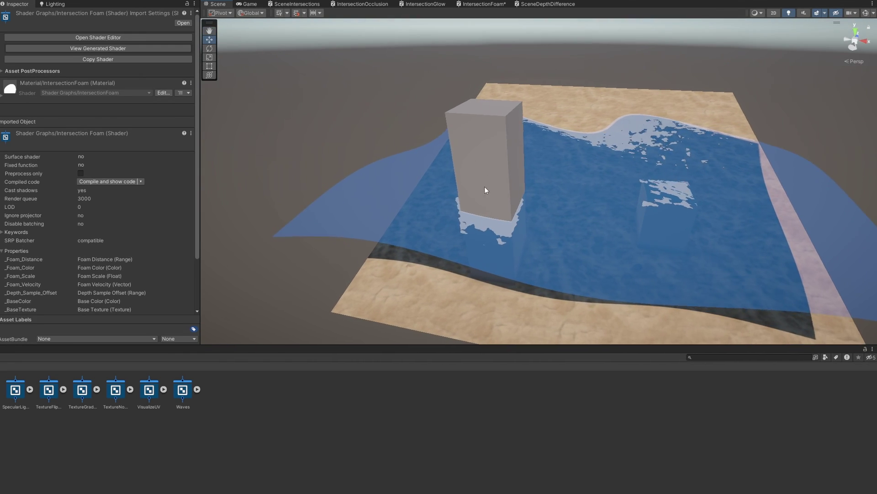
alt+drag(537, 164, 640, 163)
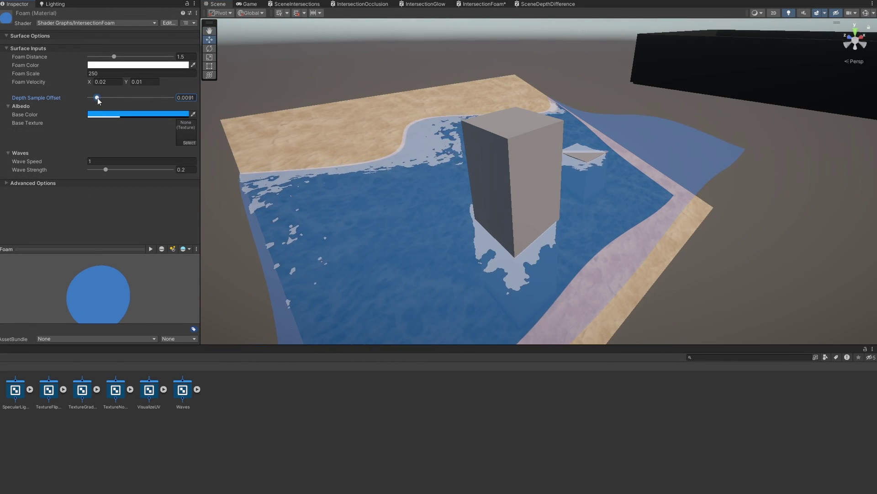
mouse_move(96, 98)
mouse_down()
mouse_move(180, 100)
mouse_move(95, 114)
mouse_up()
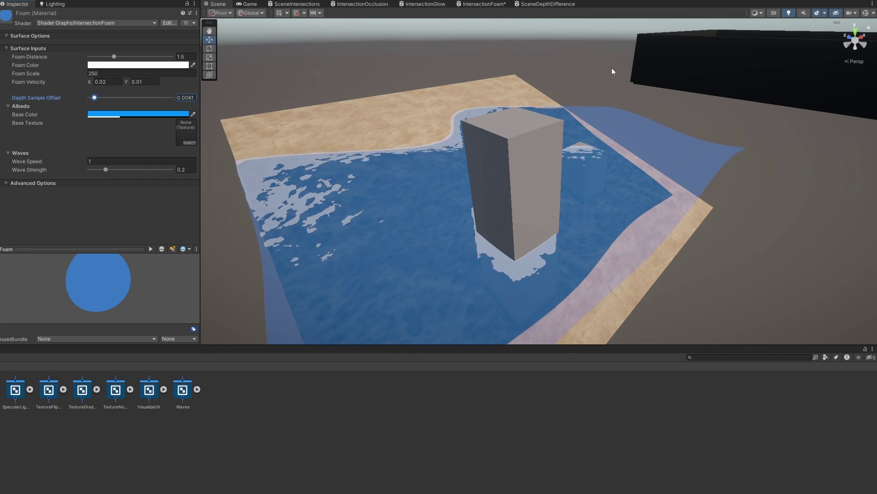
alt+drag(549, 221, 401, 238)
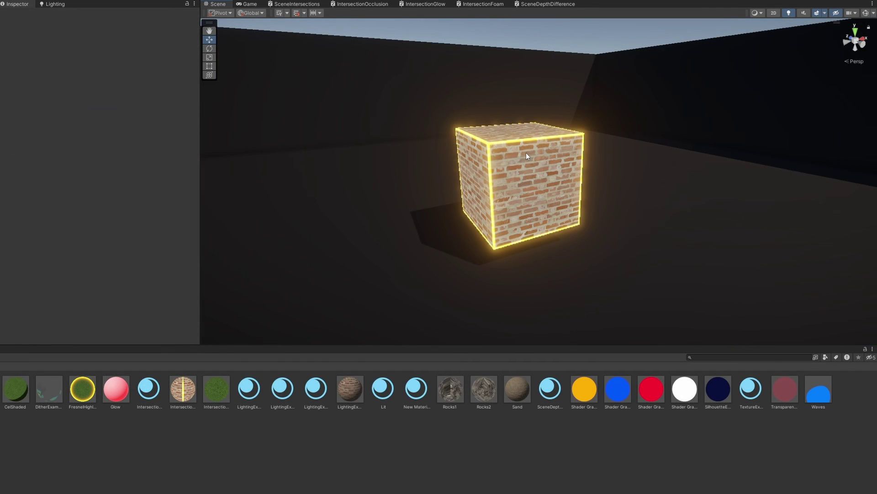
Shift the Glow Cube vertically against the floor to examine its edge and intersection glow
click(526, 153)
mouse_move(517, 144)
mouse_down()
mouse_move(512, 199)
mouse_move(508, 159)
mouse_up()
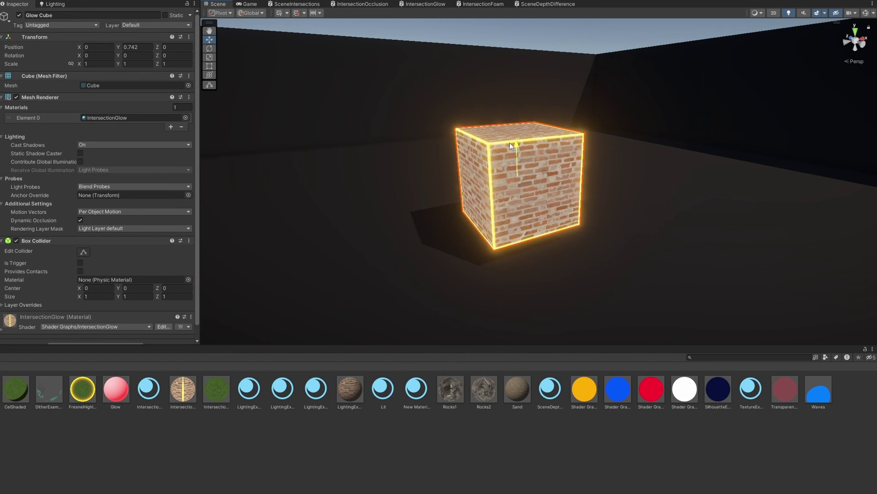
drag(509, 143, 509, 142)
click(580, 27)
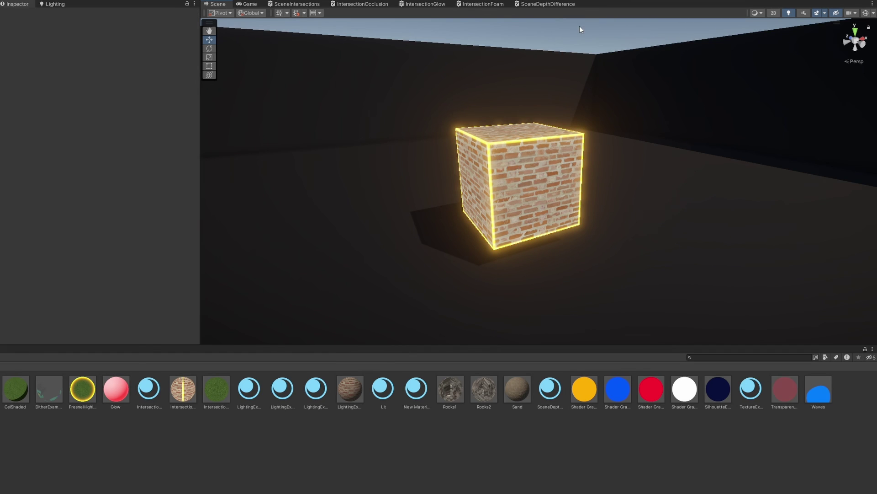
Rotate the Glow Cube to about -27, -23, 13 degrees and lower it into the floor to about Y 0.35
click(504, 164)
click(209, 49)
drag(515, 171, 524, 182)
click(211, 39)
alt+drag(510, 132, 538, 178)
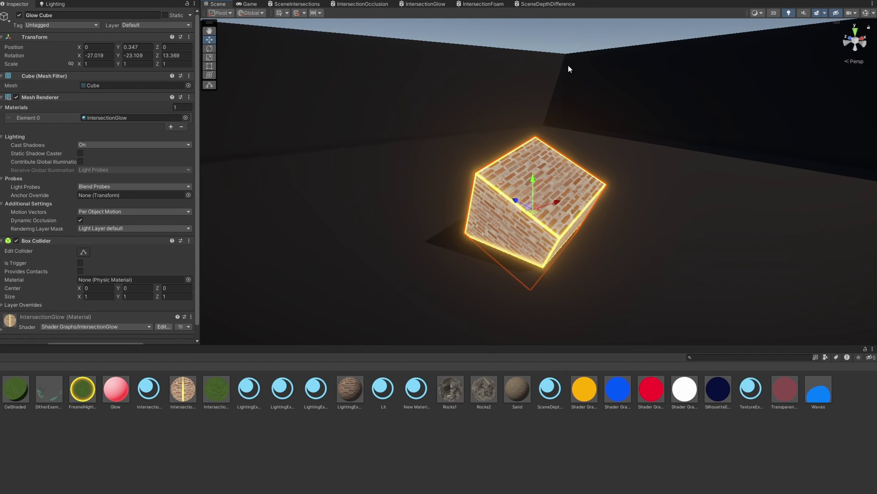
click(577, 34)
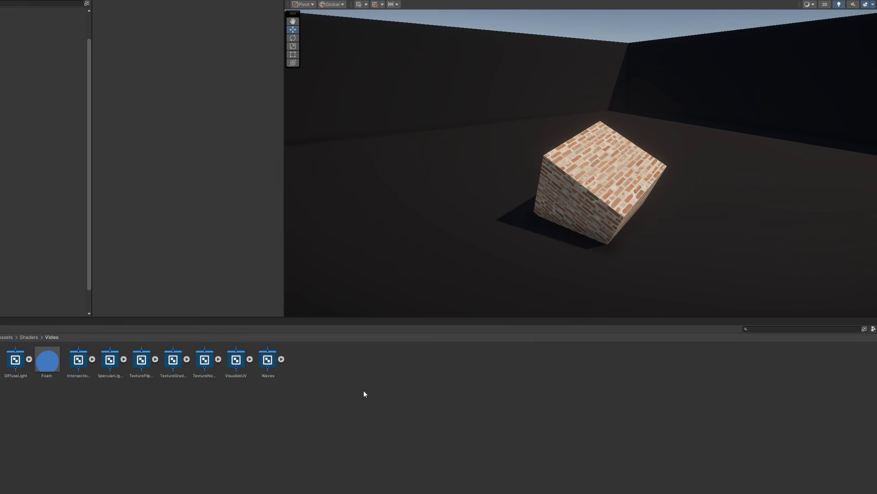
Create a URP Unlit Shader Graph named IntersectionGlow in the Video shaders folder
right_click(364, 393)
mouse_move(416, 182)
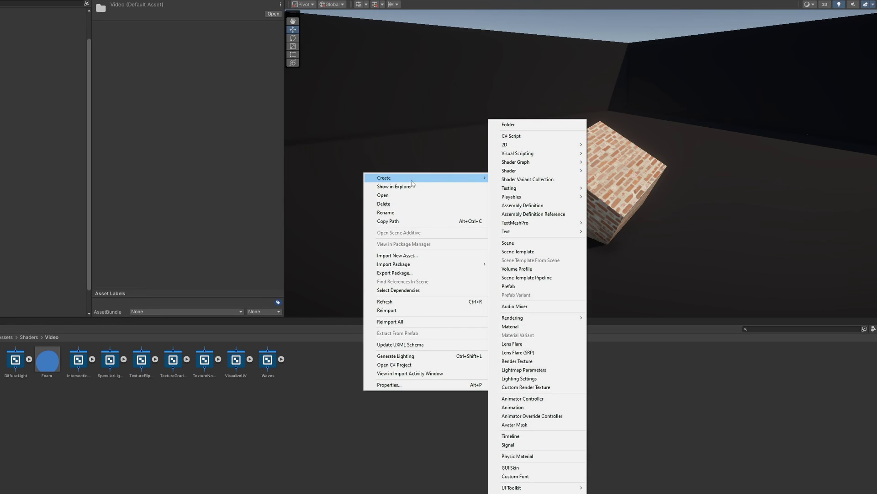
mouse_move(567, 165)
mouse_move(619, 163)
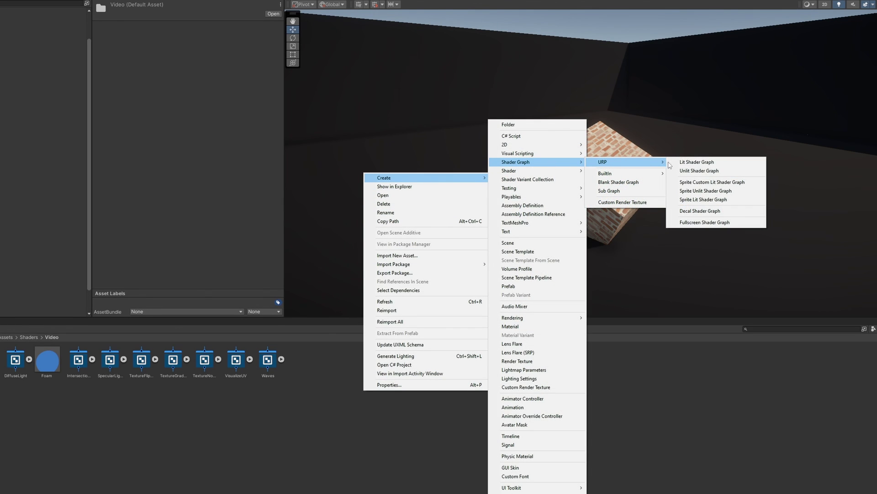
click(687, 171)
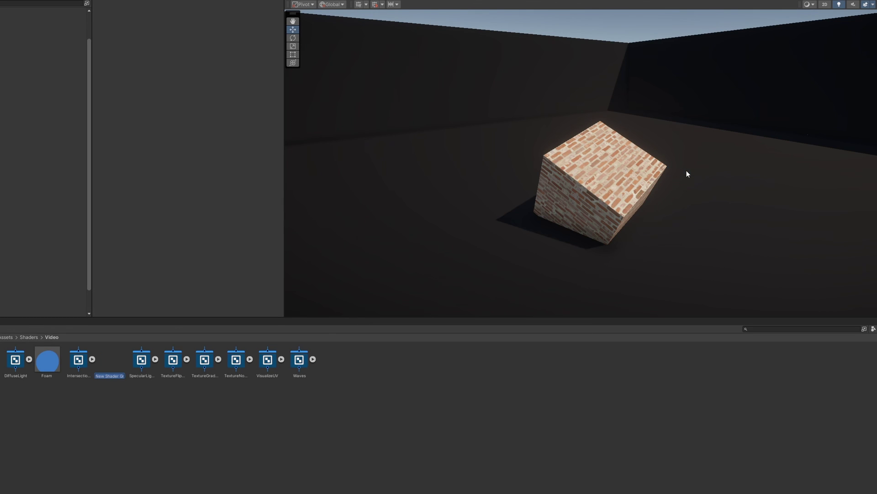
text(Intersect)
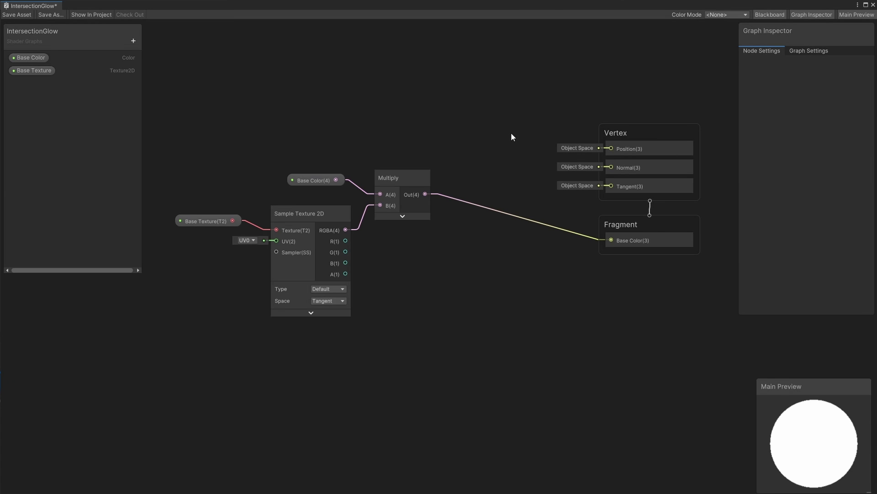
Nudge the Multiply node and add a UV node in the empty space below and before the texture nodes
drag(405, 177, 410, 181)
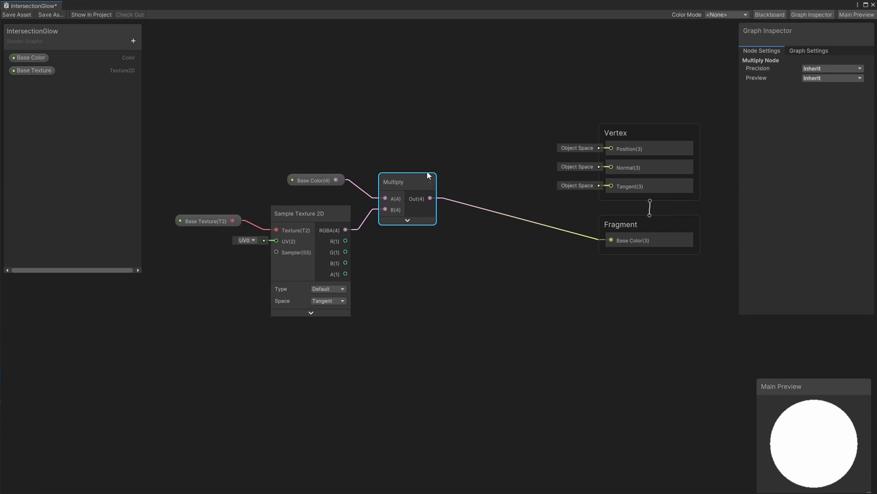
click(525, 135)
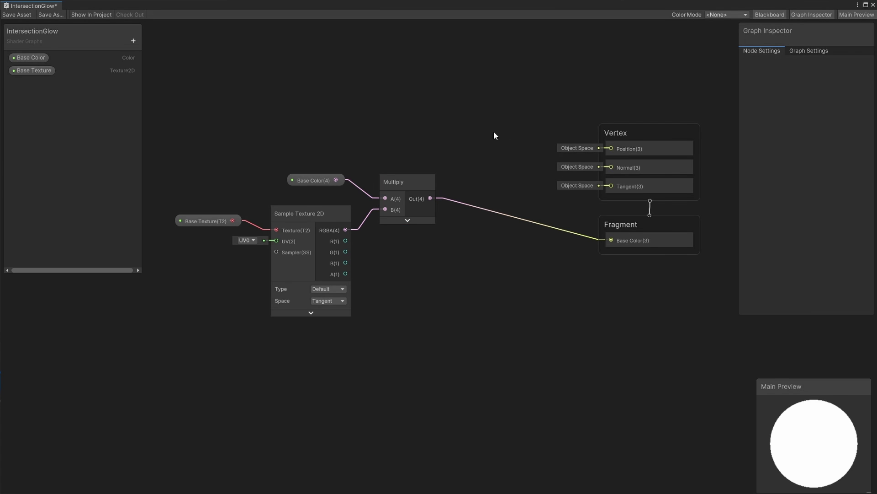
middle_drag(234, 169, 645, 69)
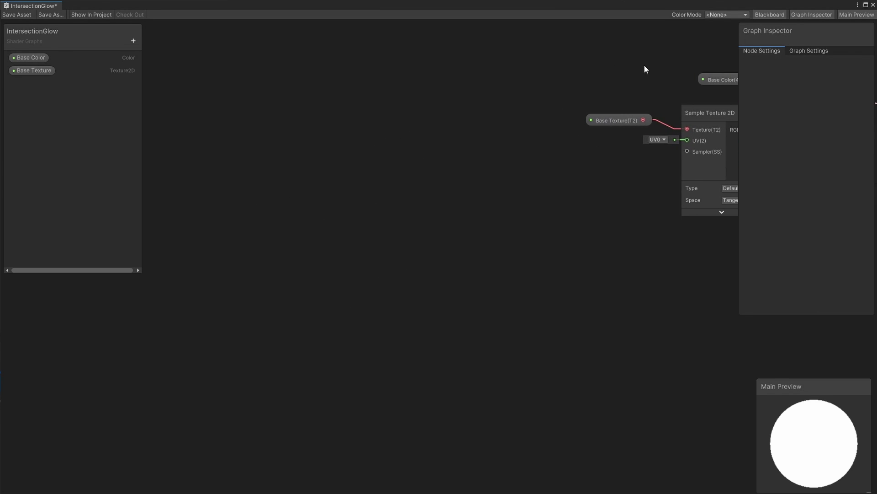
right_click(318, 243)
click(335, 248)
text(uv)
click(355, 207)
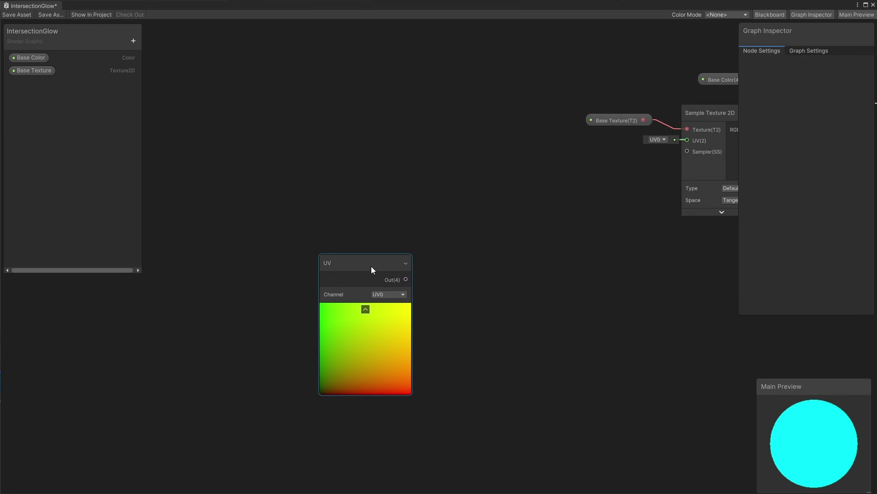
drag(371, 270, 217, 314)
middle_drag(338, 278, 350, 112)
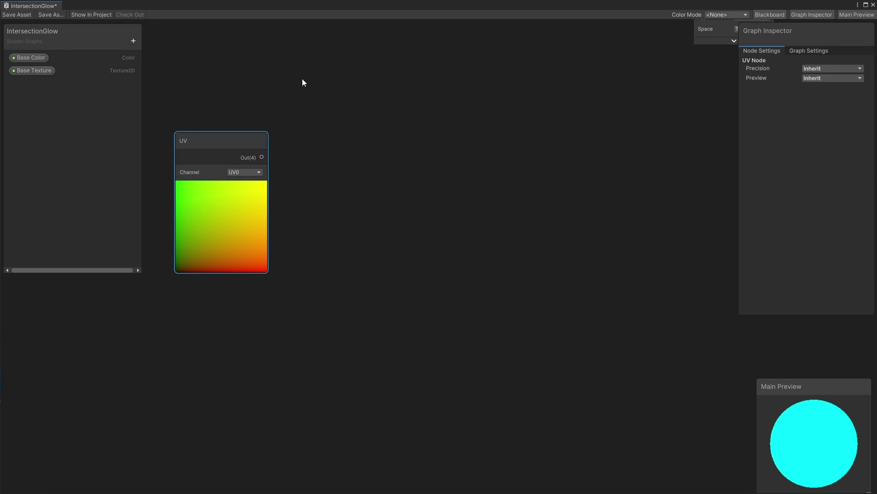
Add a Float property named Edge Threshold in Slider mode with a maximum of 0.5
click(134, 40)
click(151, 58)
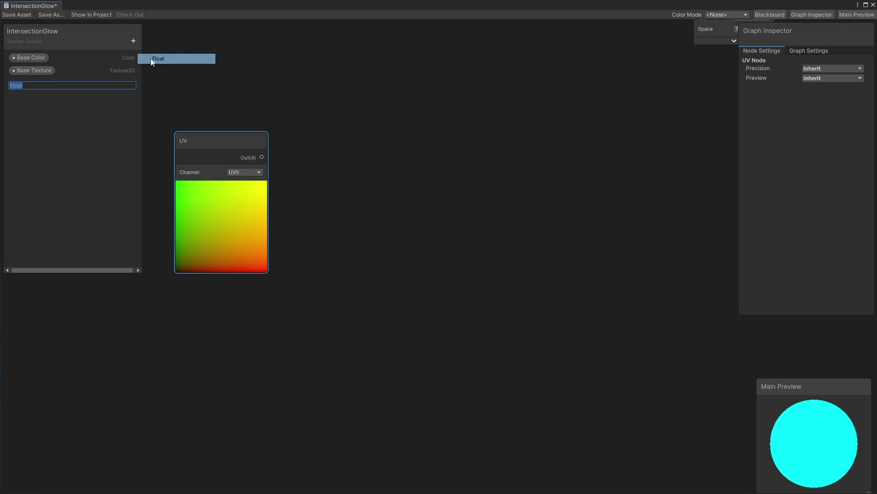
text(Edge Threshold)
key(Return)
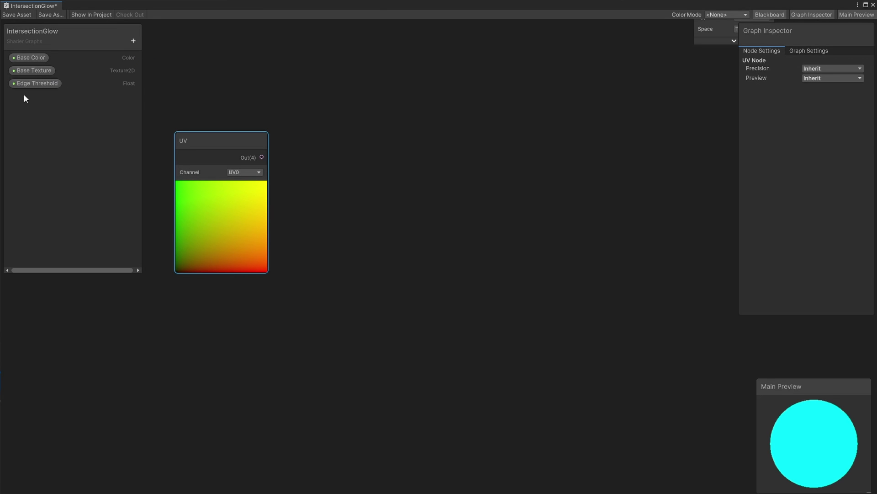
click(36, 86)
click(833, 109)
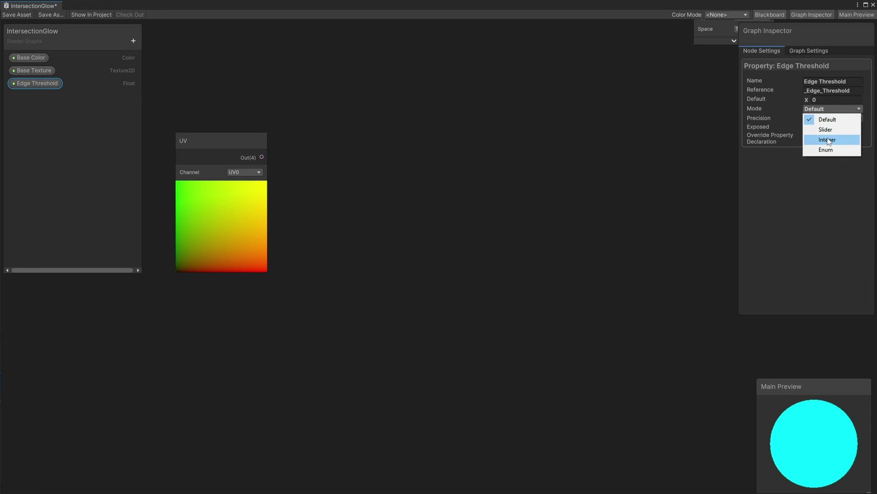
click(823, 130)
click(824, 118)
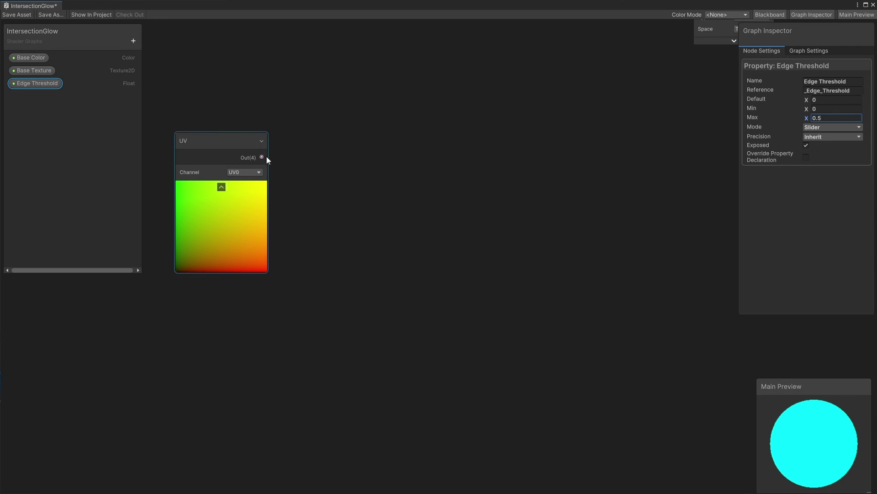
Add a Smoothstep node that takes the UV output as its In value
drag(262, 156, 355, 157)
text(smooth)
click(410, 191)
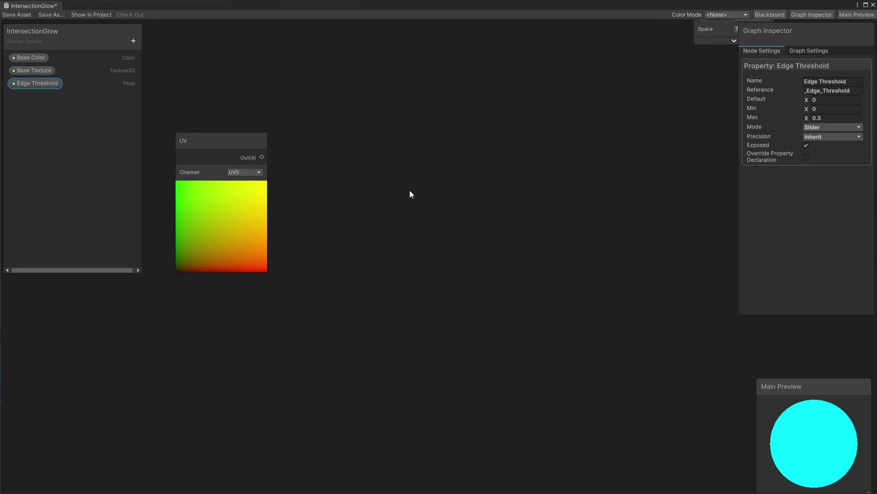
drag(390, 130, 438, 120)
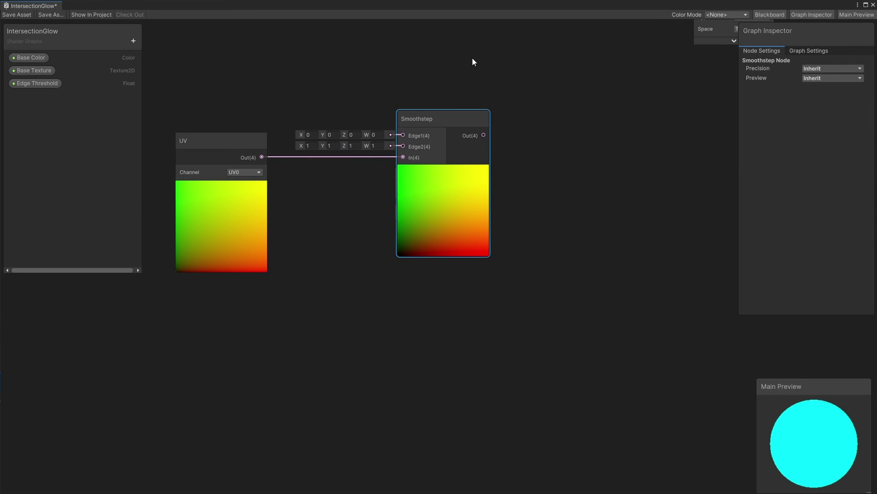
Add a Float node and connect its output to Smoothstep's Edge1
right_click(263, 88)
click(288, 92)
text(float)
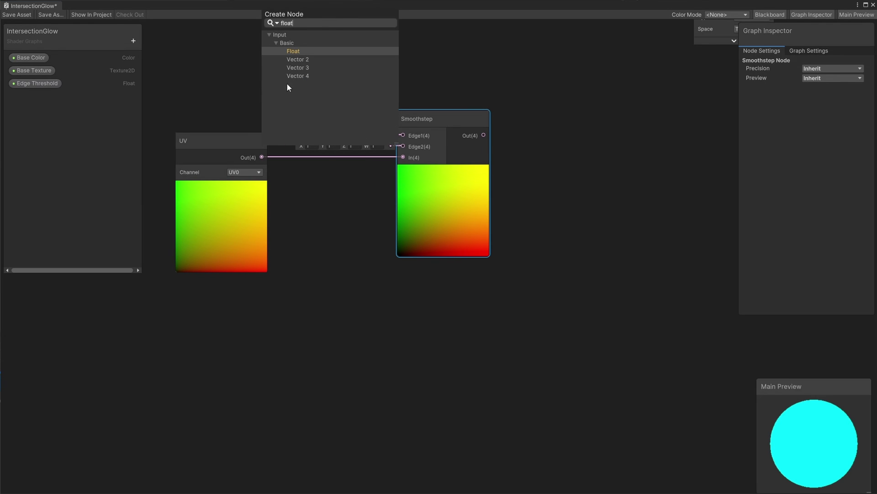
click(309, 50)
drag(295, 109, 408, 135)
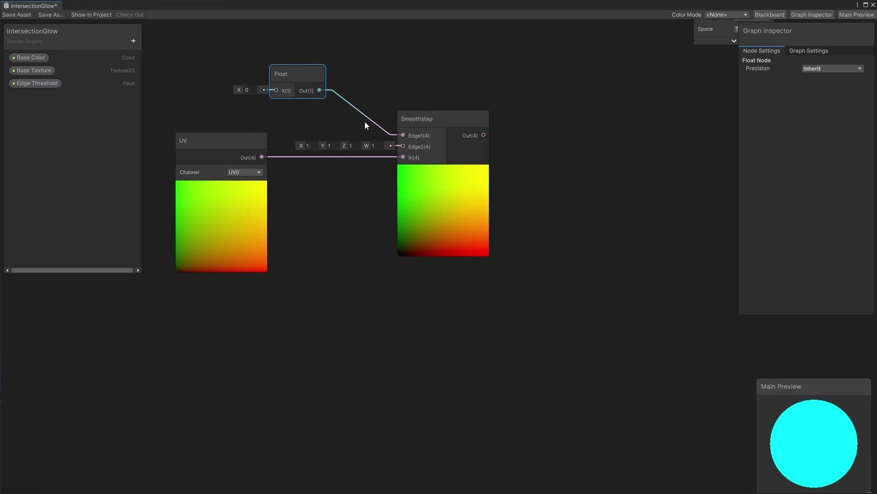
Connect the Edge Threshold property to Smoothstep's Edge2, tidy the input nodes, and set the property's default to 0.1
drag(60, 84, 277, 120)
drag(336, 123, 404, 146)
drag(310, 91, 330, 106)
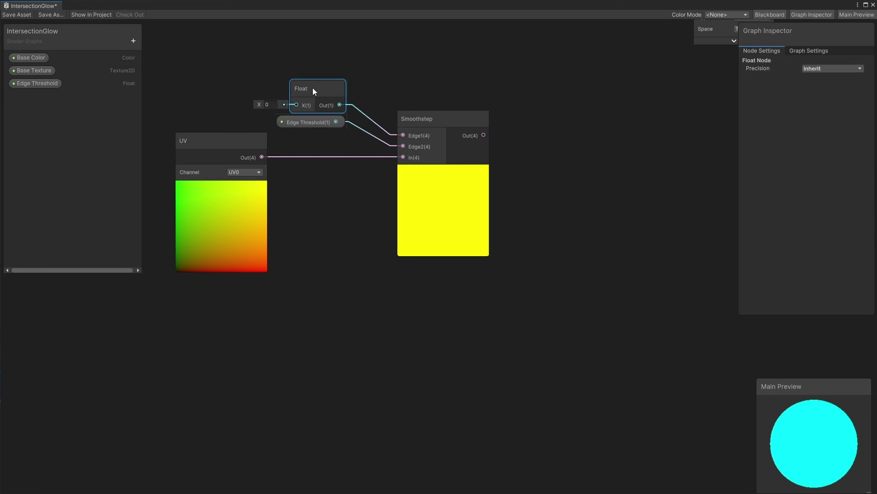
click(322, 123)
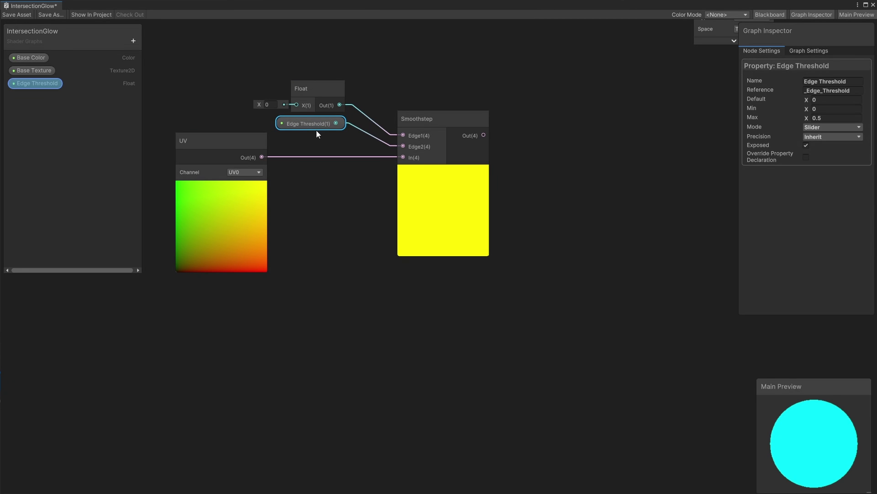
click(41, 83)
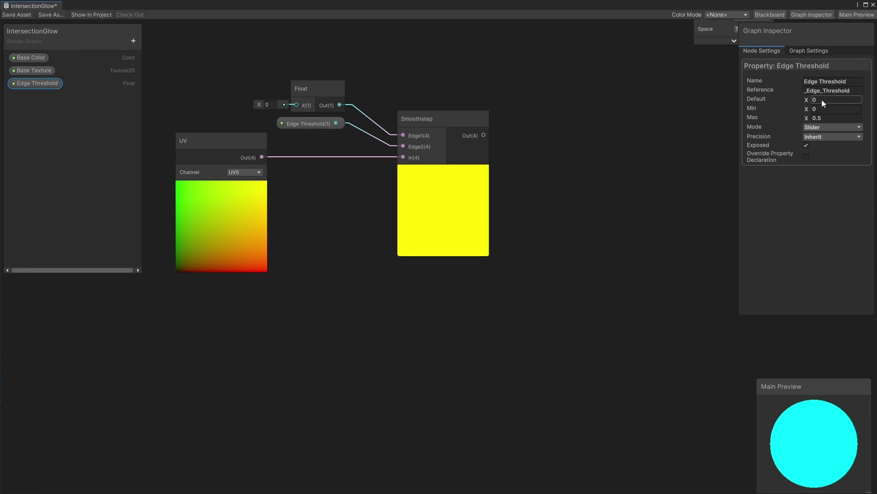
text(0.1)
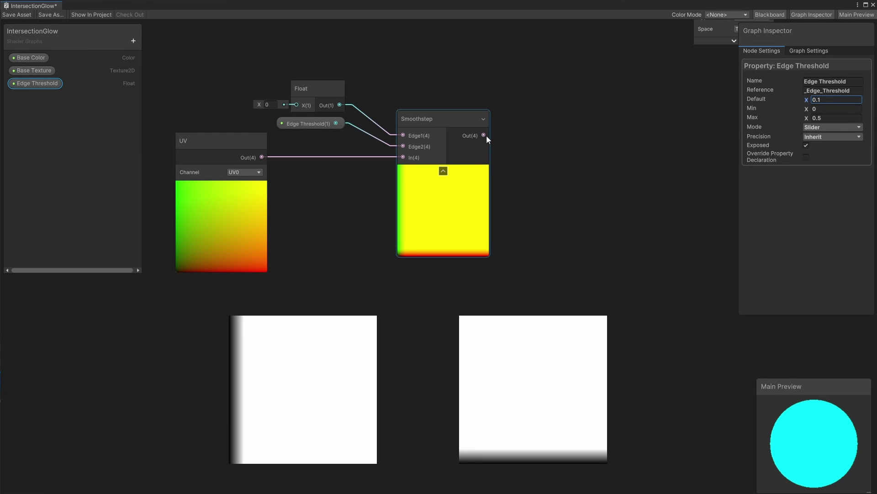
Invert the Smoothstep output with a One Minus node aligned beside it
drag(484, 135, 526, 135)
text(one)
click(572, 169)
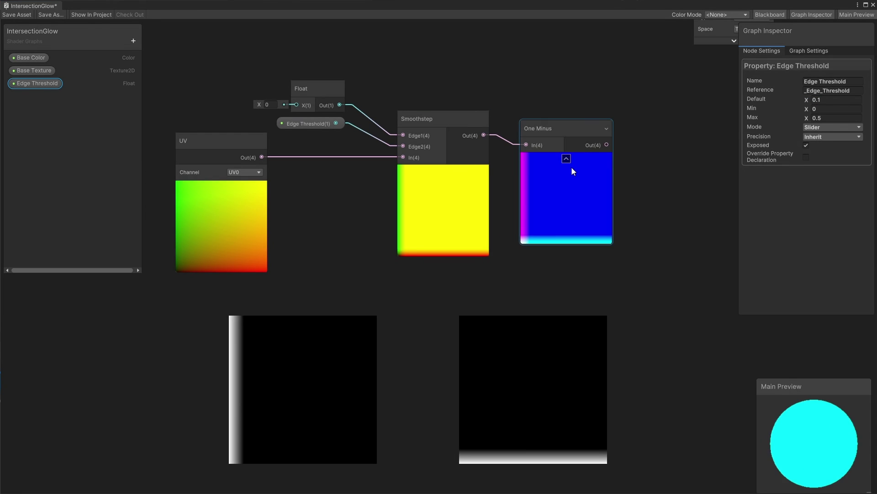
drag(560, 130, 548, 120)
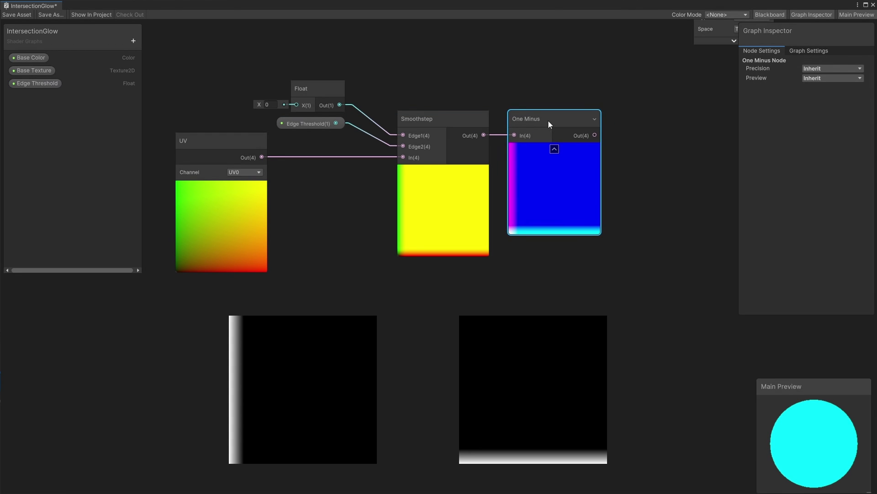
Feed the One Minus output into a new Split node
middle_drag(664, 121, 536, 131)
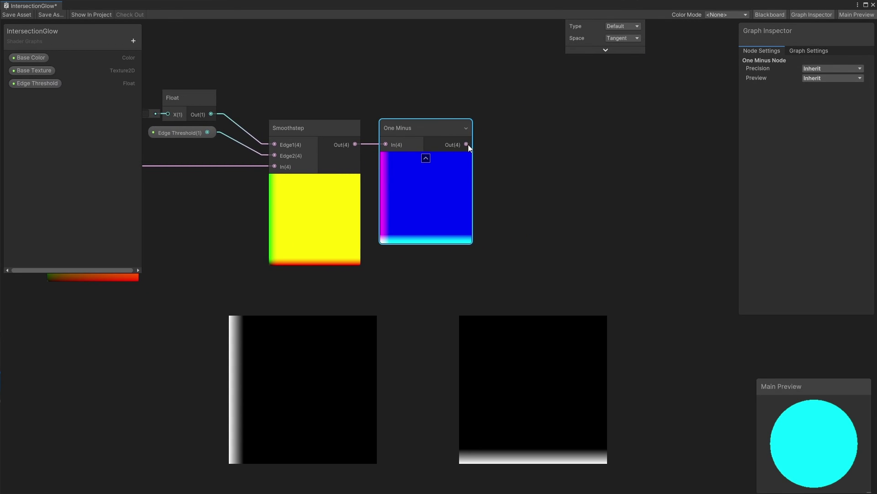
key(space)
text(spl)
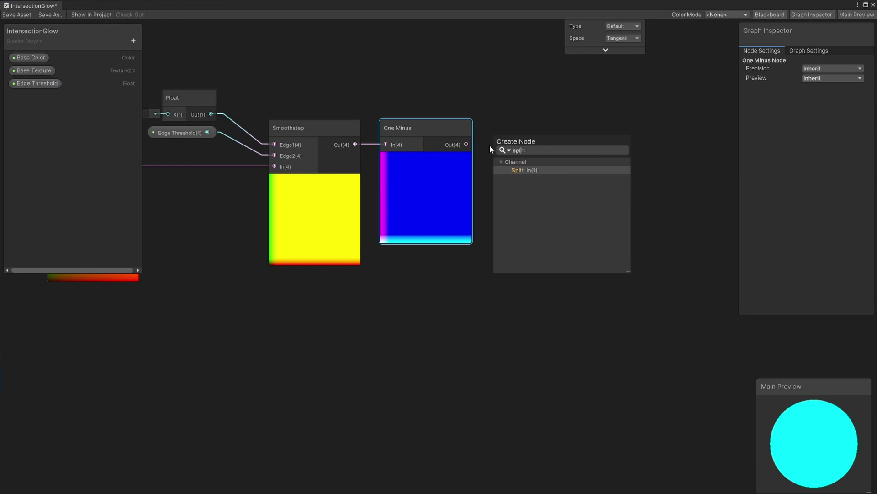
click(538, 169)
click(510, 134)
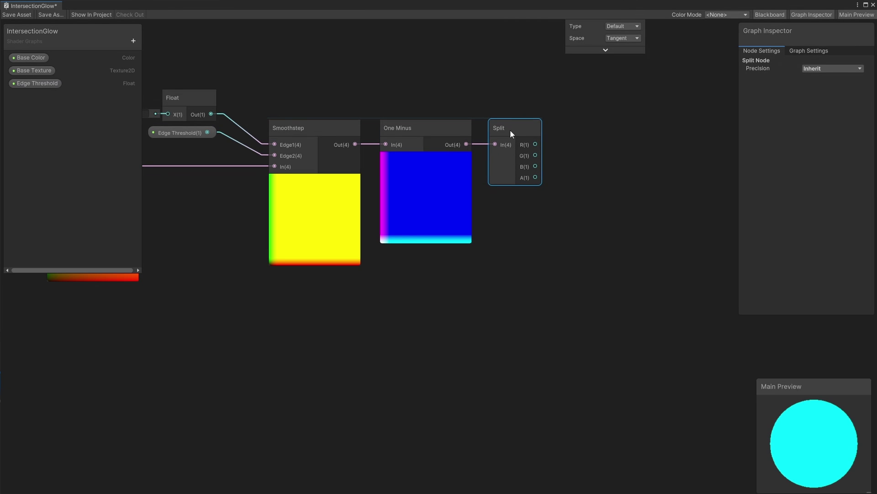
Add the Split node's R and G channels together in a new Add node and align it with the chain
key(space)
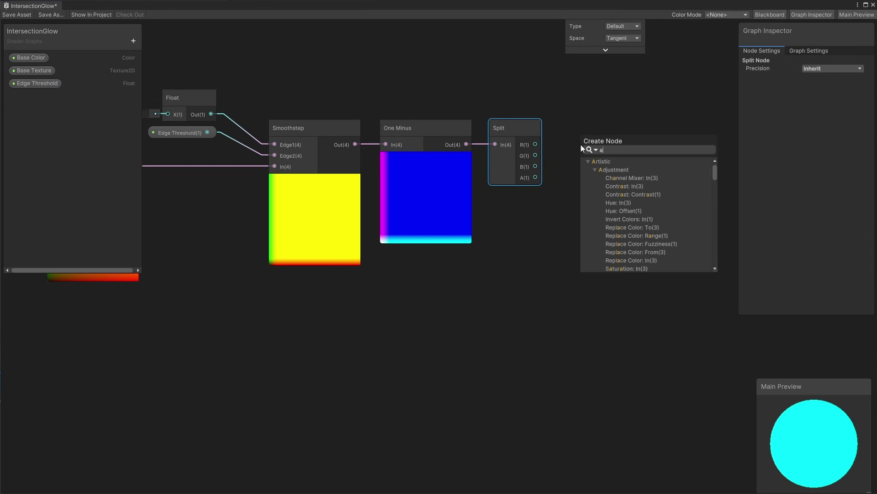
text(add)
click(621, 186)
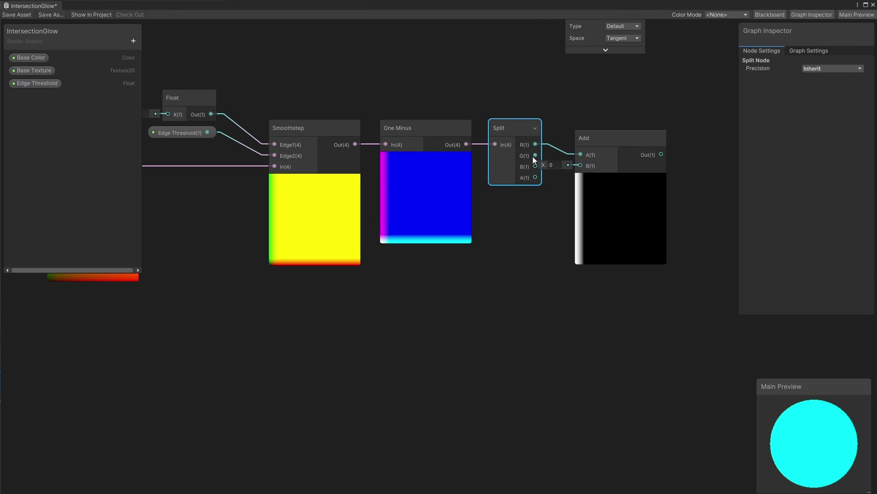
drag(535, 155, 575, 169)
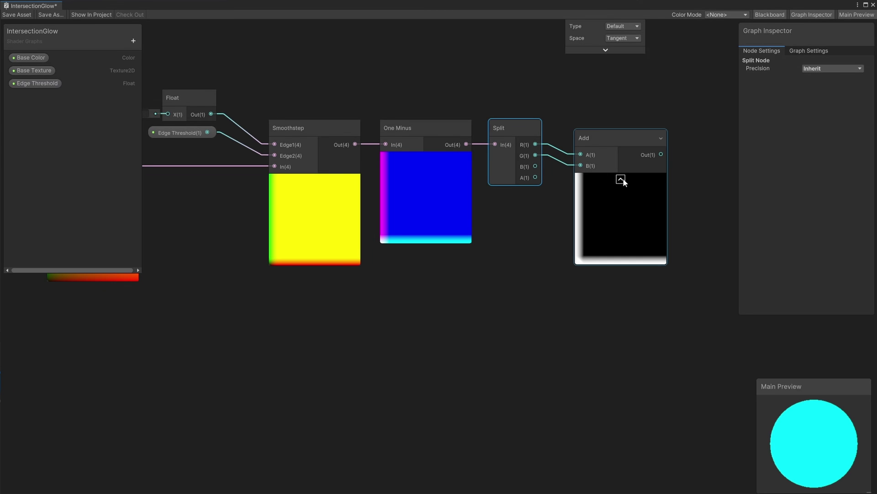
drag(617, 141, 617, 133)
click(612, 81)
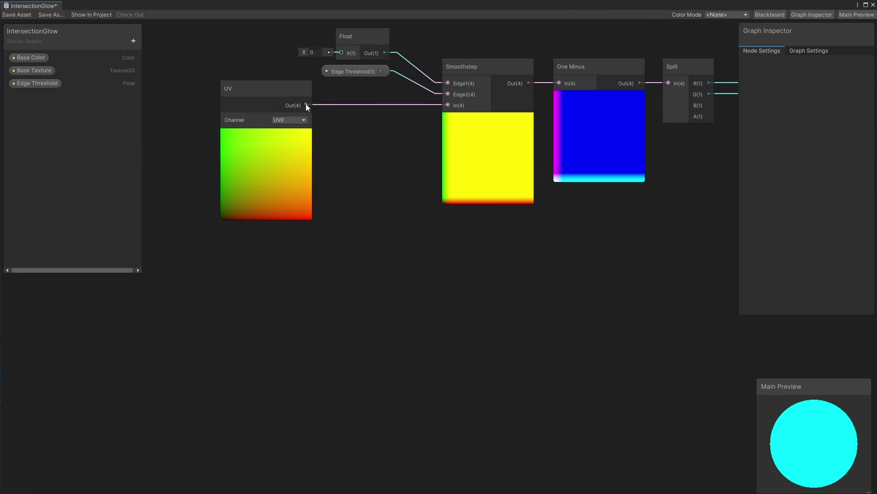
Feed the UV node's output into the In port of a second Smoothstep node placed below the first one
key(space)
text(smooth)
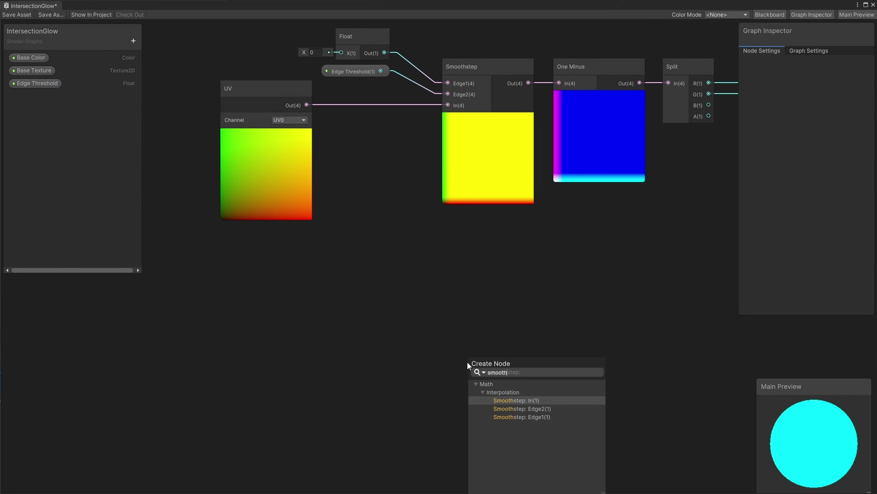
click(528, 399)
drag(514, 345, 487, 312)
Create a Float node with value 1 and connect it to the second Smoothstep's Edge2
right_click(229, 286)
click(244, 292)
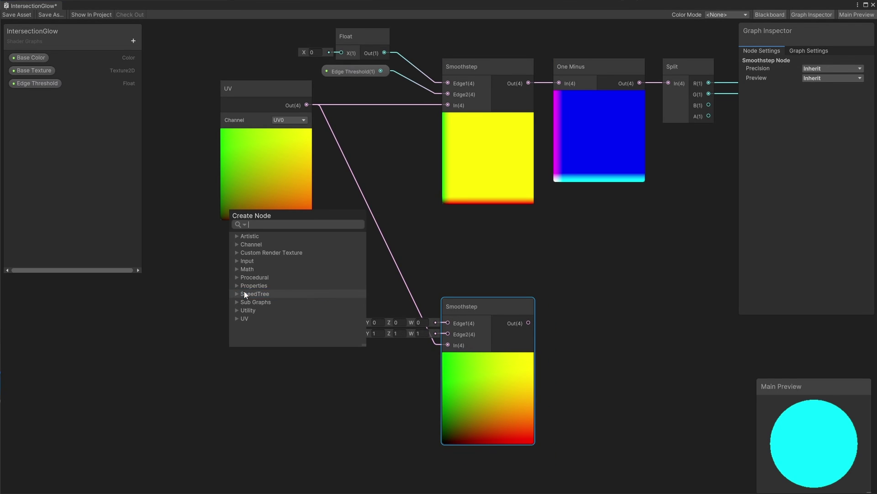
text(float)
click(261, 252)
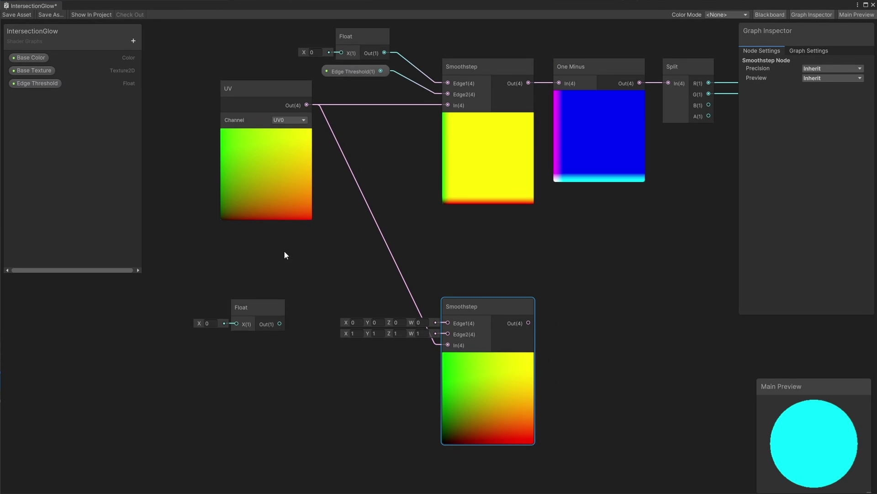
click(211, 323)
text(1)
drag(279, 324, 448, 333)
Subtract the Edge Threshold property from the Float in a new Subtract node and connect the result to the second Smoothstep's Edge1
drag(267, 304, 361, 250)
text(sub)
click(372, 360)
click(364, 287)
drag(37, 83, 448, 322)
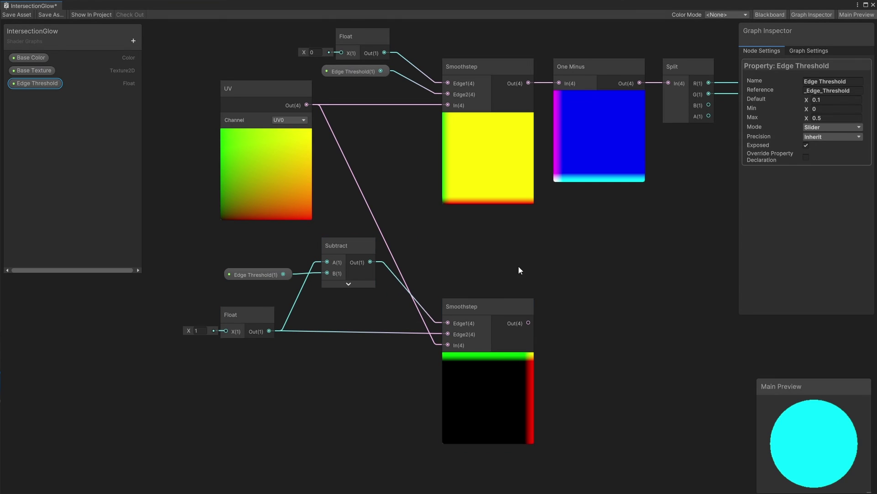
Feed the second Smoothstep's output into a new Split node aligned below the first Split
middle_drag(593, 256, 449, 239)
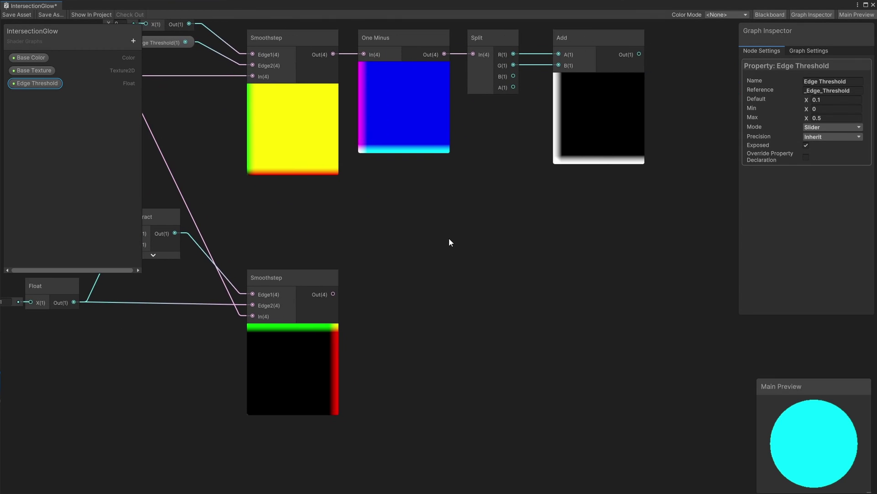
key(space)
text(split)
double_click(474, 322)
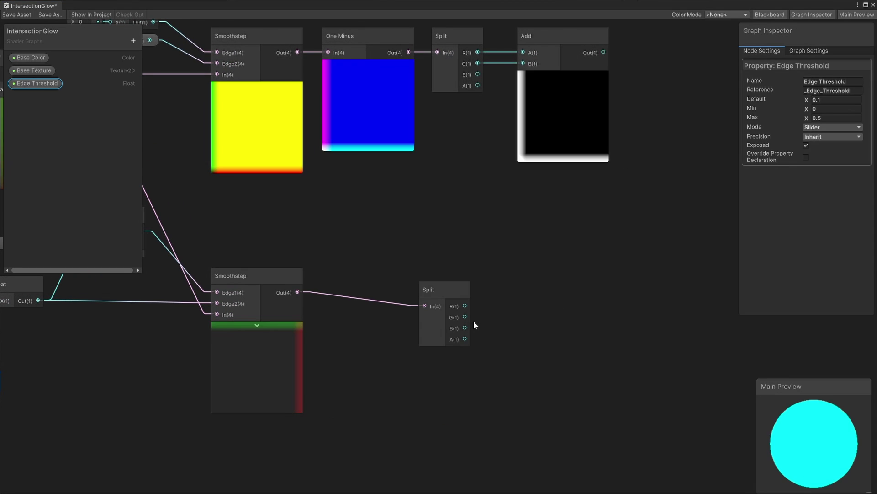
click(454, 288)
Add the second Split's R and G channels together in a new Add node aligned below the first Add
drag(452, 282, 525, 313)
text(add)
double_click(570, 333)
drag(556, 283, 552, 274)
click(627, 221)
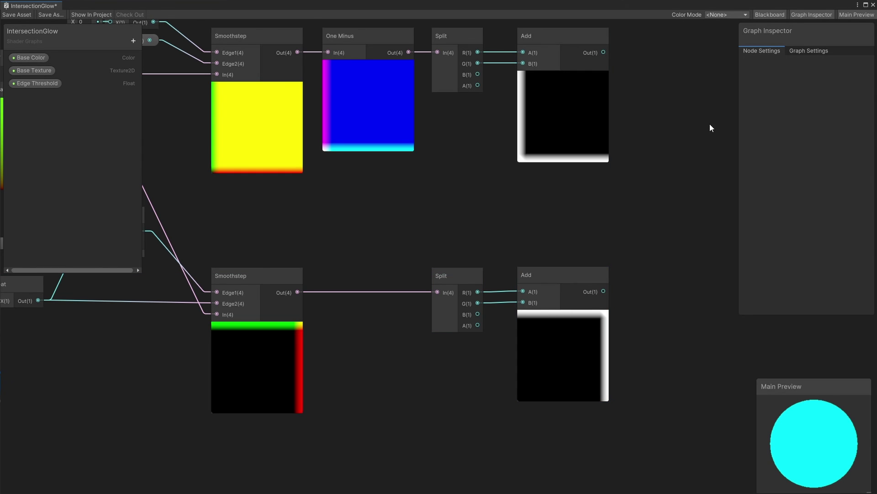
Combine the outputs of the upper and lower Add nodes in a new Add node
middle_drag(710, 124, 476, 186)
drag(371, 111, 435, 107)
text(add)
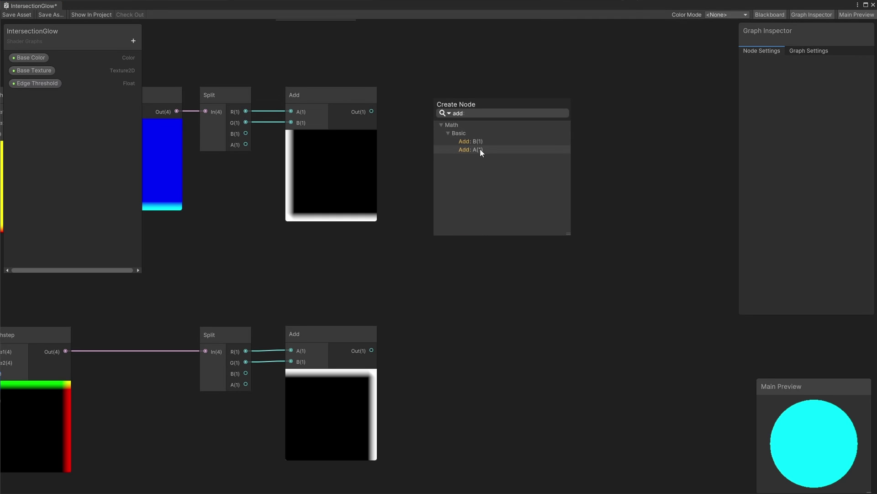
click(480, 149)
drag(372, 350, 445, 97)
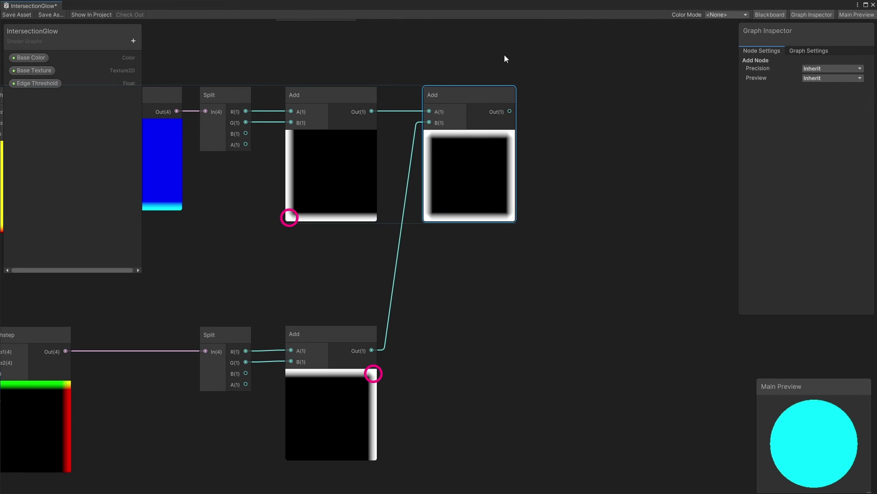
Feed the combined edge mask into a new Saturate node, collapse its preview, and align it with the chain
middle_drag(504, 54, 456, 181)
drag(448, 176, 503, 175)
text(saturate)
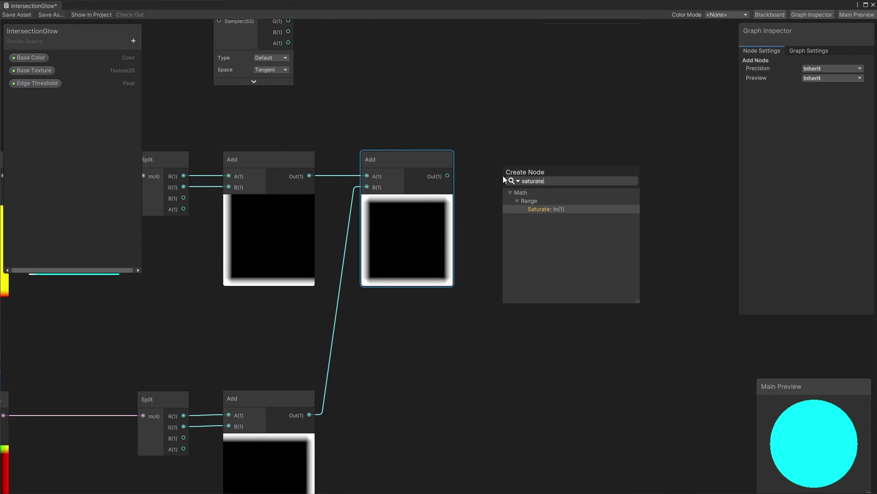
click(545, 209)
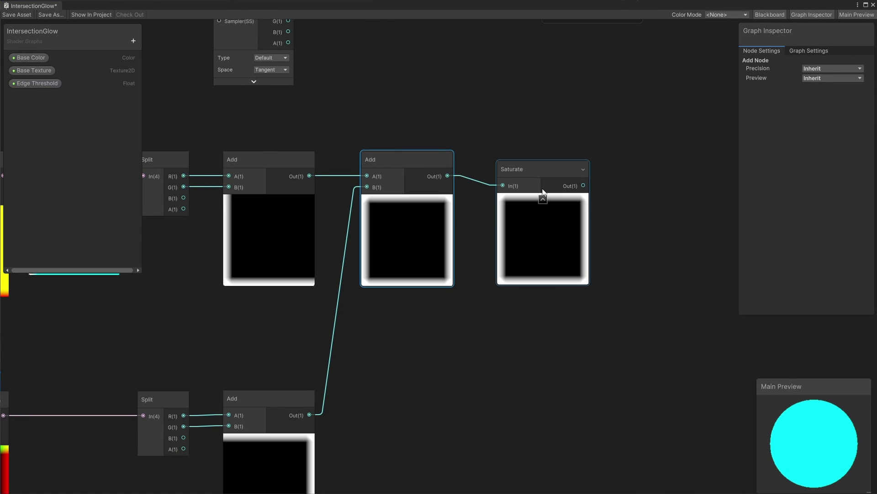
click(543, 199)
drag(531, 167, 511, 160)
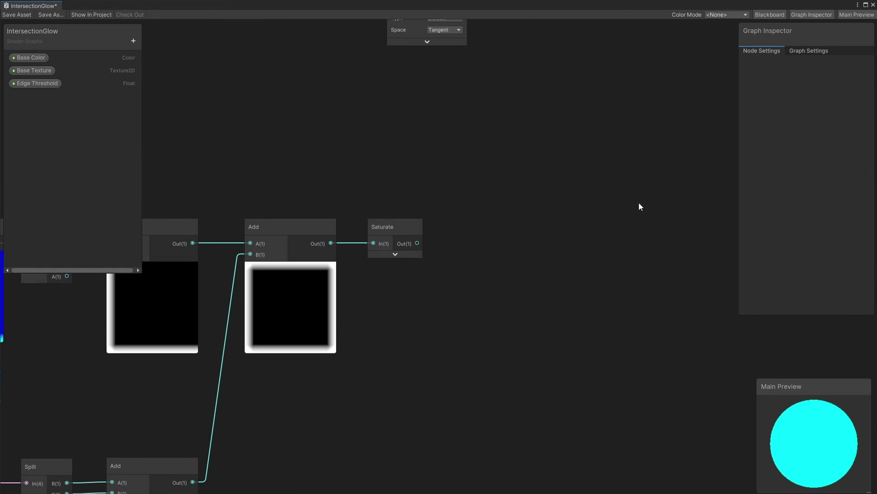
Connect the Saturate output to input B of a new Add node, then collapse that node's preview and position it
drag(417, 243, 497, 207)
text(add)
click(543, 242)
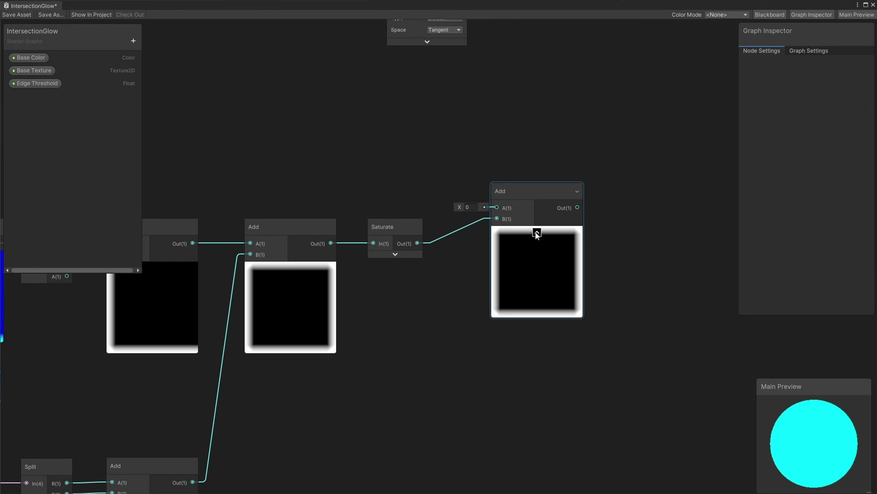
click(537, 232)
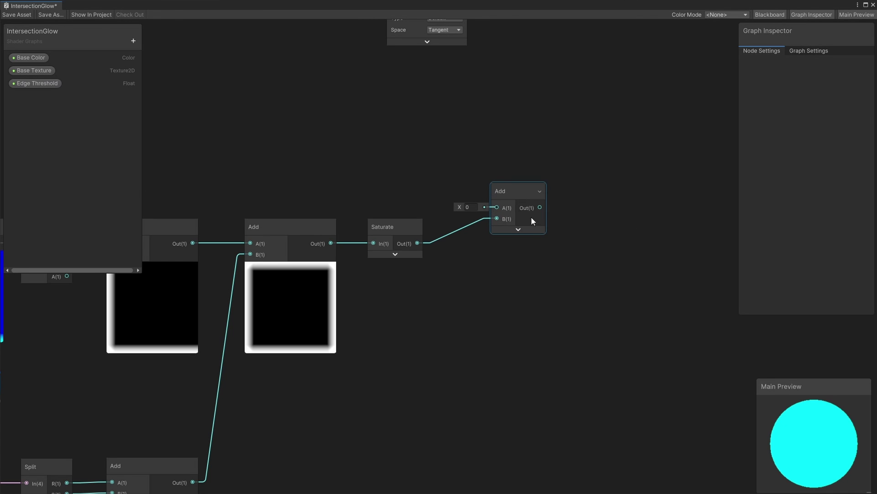
drag(517, 191, 514, 186)
click(575, 149)
Create a Color property named Glow Color and set its mode to HDR
click(133, 41)
click(158, 100)
text(Glow Color)
key(Return)
click(46, 96)
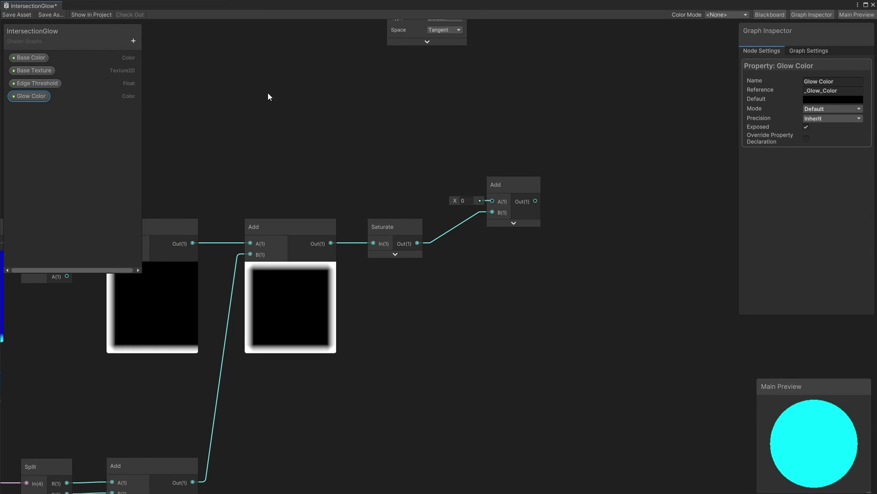
click(814, 111)
click(824, 130)
Multiply the Glow Color property by the last Add node's output in a new Multiply node
drag(28, 96, 577, 165)
text(mul)
click(636, 241)
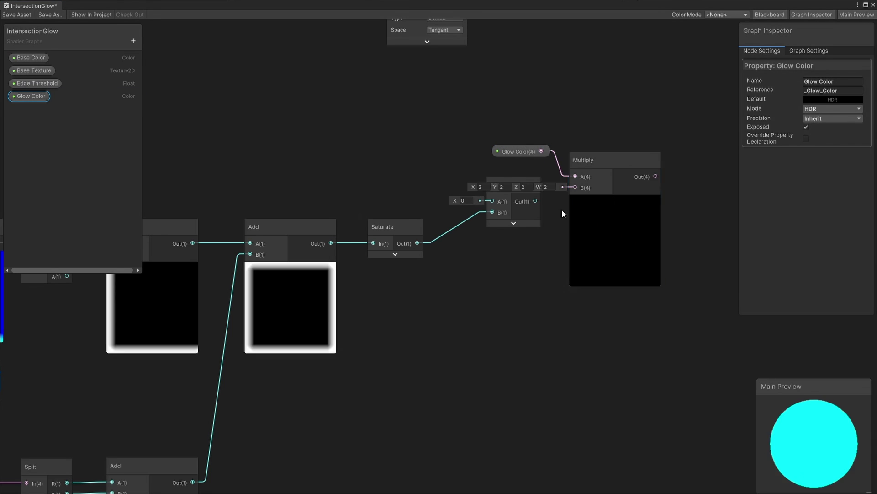
drag(535, 201, 575, 188)
Sum the base and glow Multiply outputs into the fragment's Base Color with a new Add node, and save the graph with a Transparent surface type
middle_drag(587, 188, 401, 336)
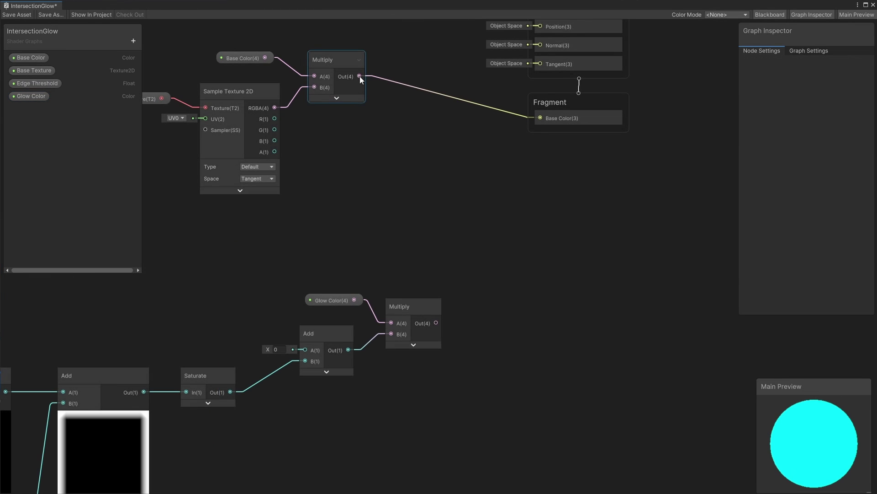
key(space)
text(add)
click(491, 224)
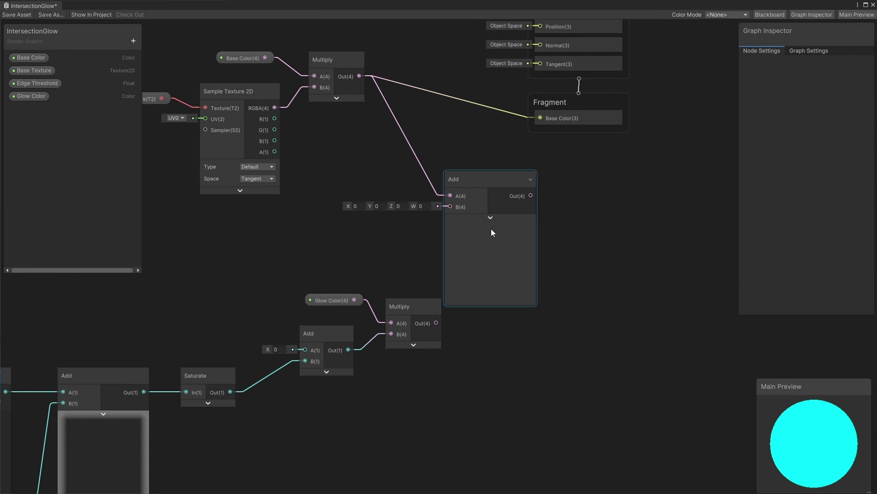
drag(436, 322, 540, 118)
click(490, 221)
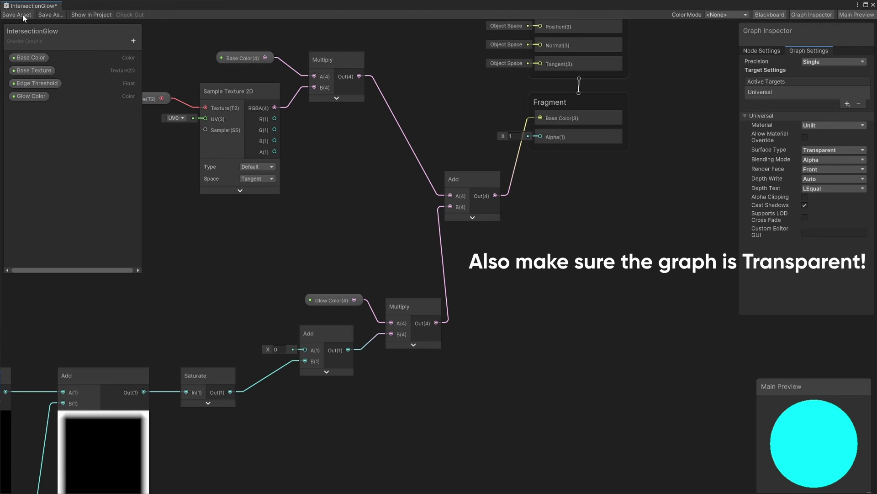
click(23, 15)
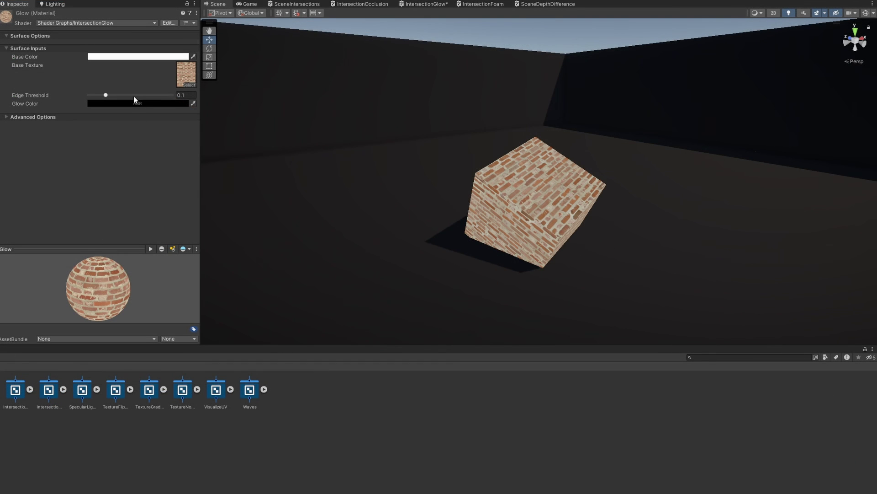
Set the Glow material's Glow Color to yellow RGB 255, 151, 0 with alpha 255 and intensity 2
click(135, 103)
click(212, 146)
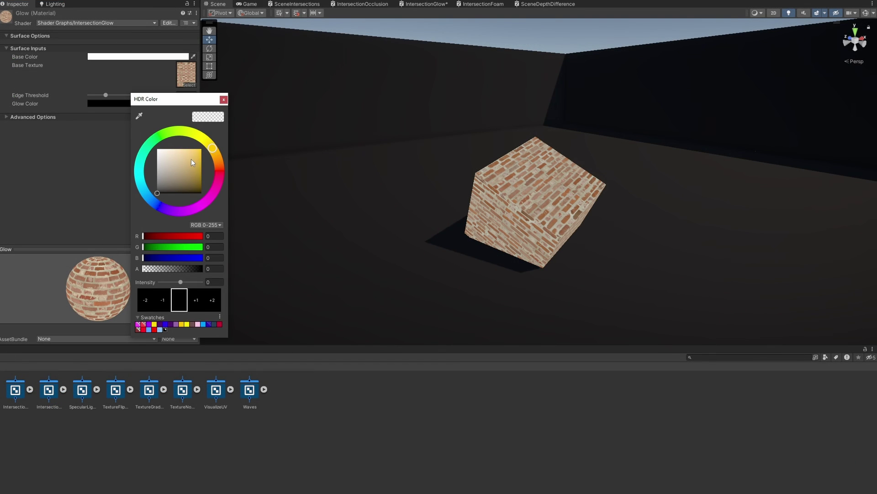
drag(191, 158, 211, 144)
click(210, 282)
text(2)
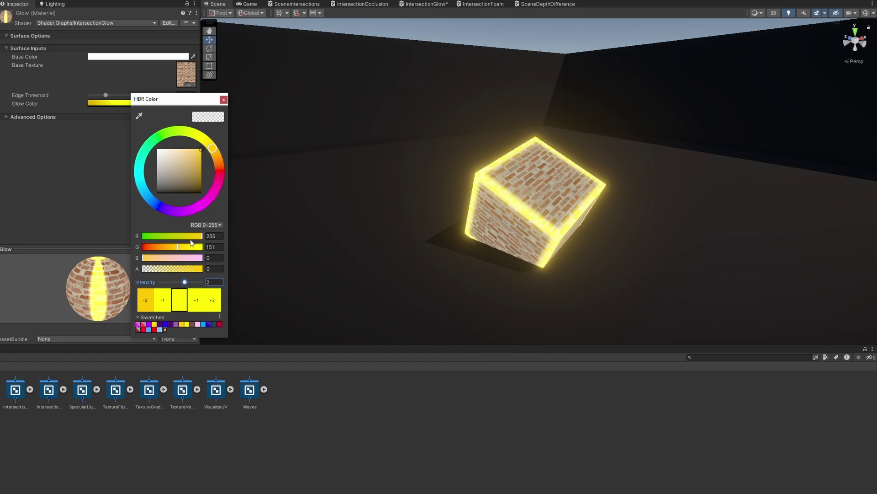
click(218, 270)
text(255)
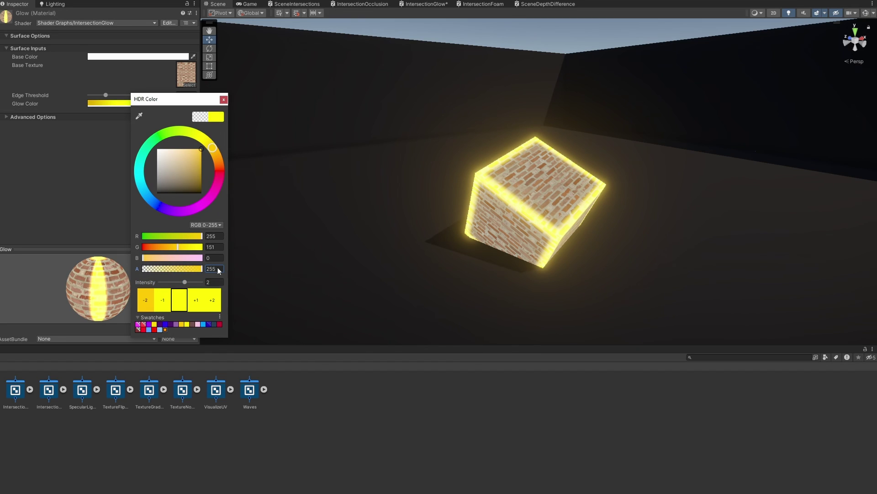
click(226, 99)
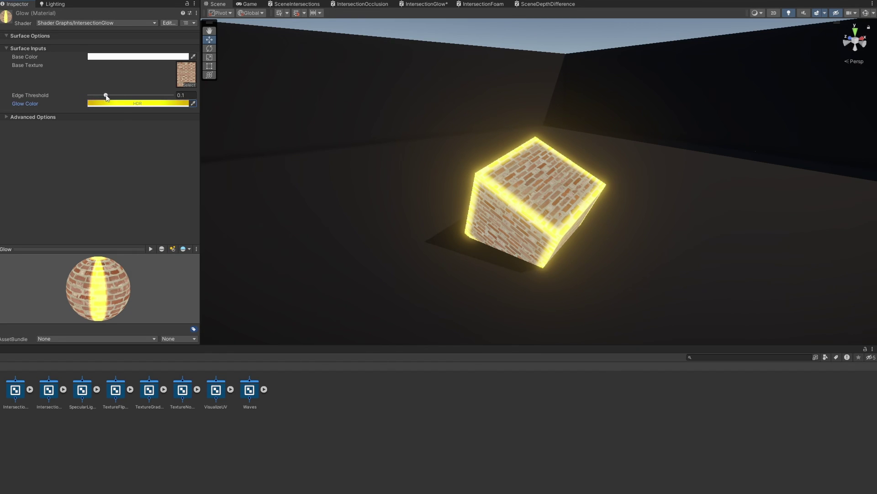
Reduce the Glow material's Edge Threshold to 0.052 and inspect the cube's glowing edges up close
drag(105, 95, 99, 98)
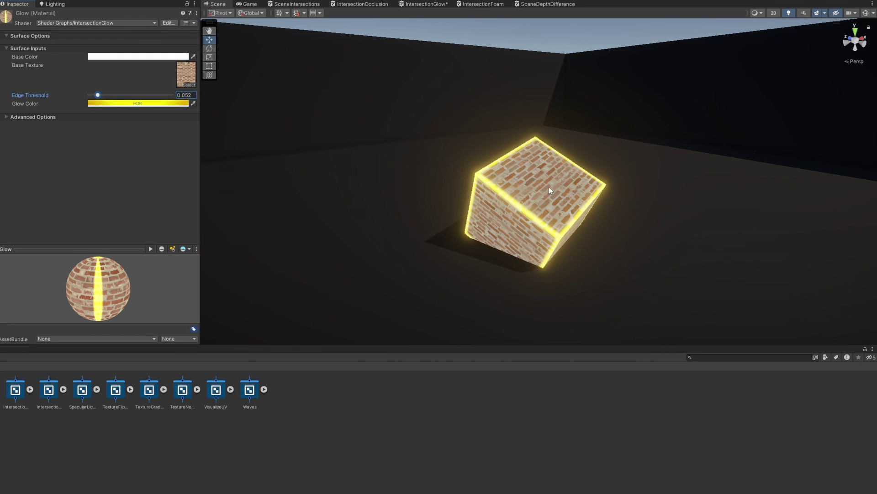
right_drag(565, 190, 579, 203)
scroll(579, 202, up, 5)
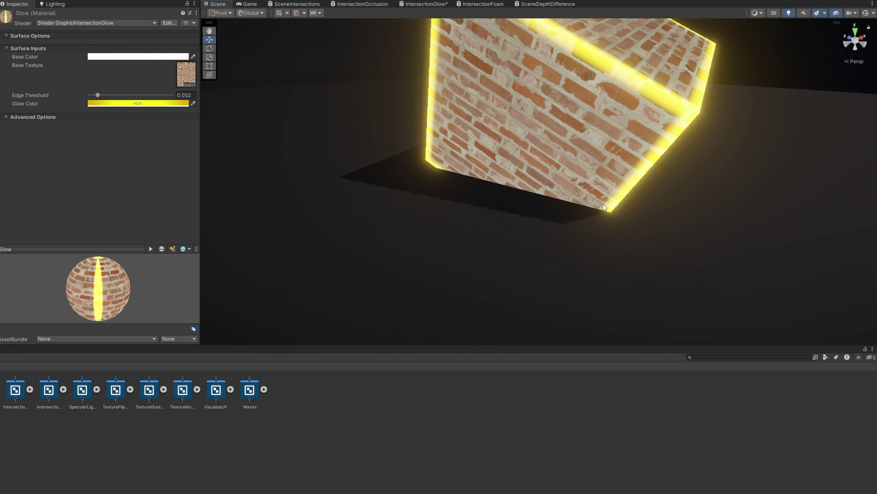
scroll(631, 216, down, 6)
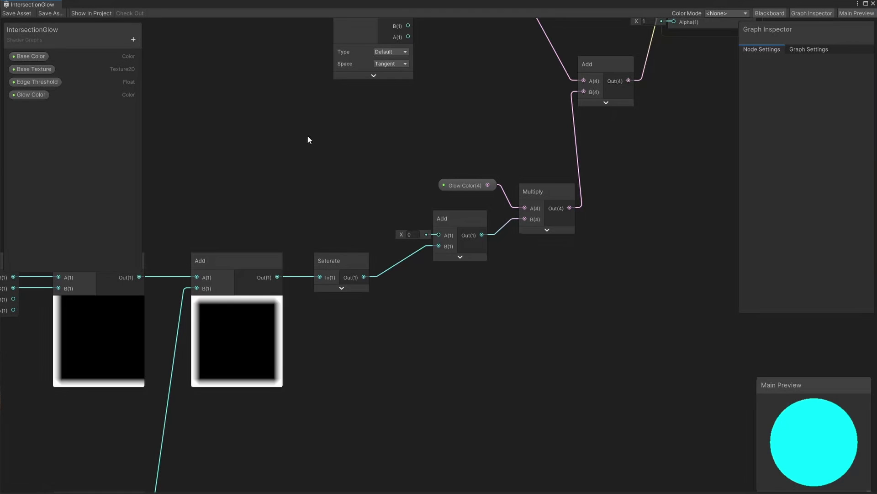
Create a Float property named Intersection Power in Slider mode with minimum 0.01, maximum 25, and default 1
click(133, 40)
click(166, 60)
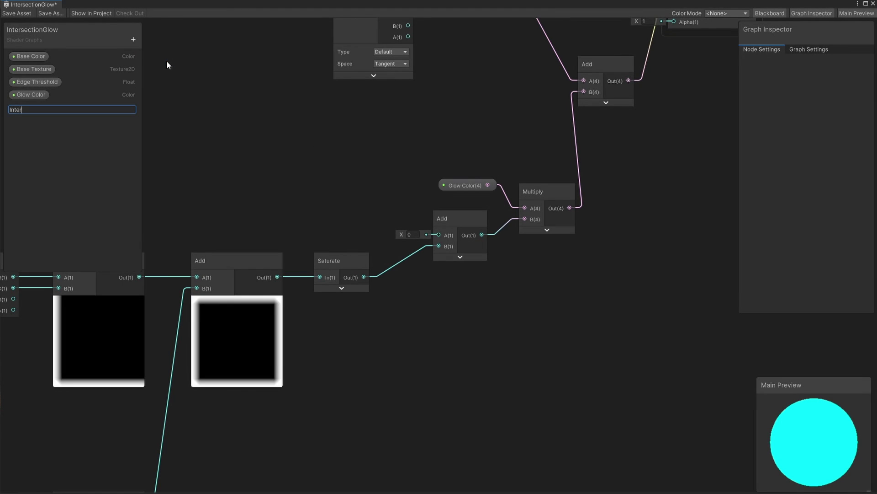
text(Intersection Power)
key(Return)
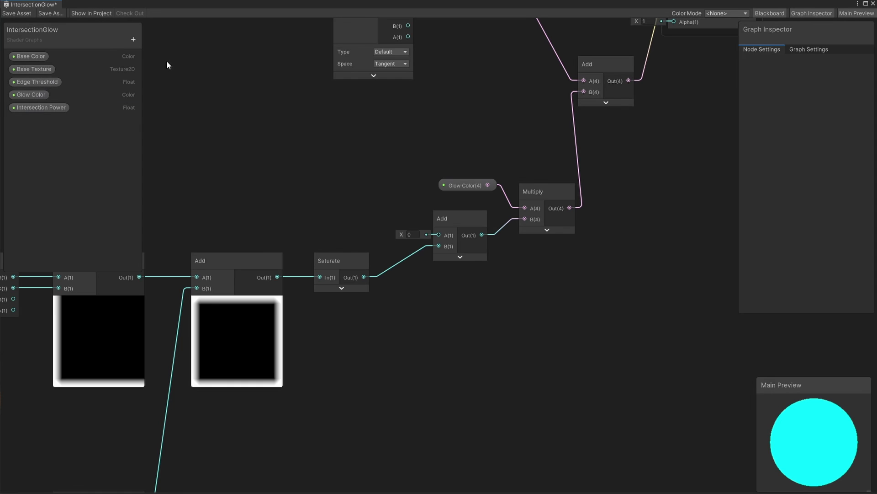
click(47, 108)
click(832, 107)
click(786, 128)
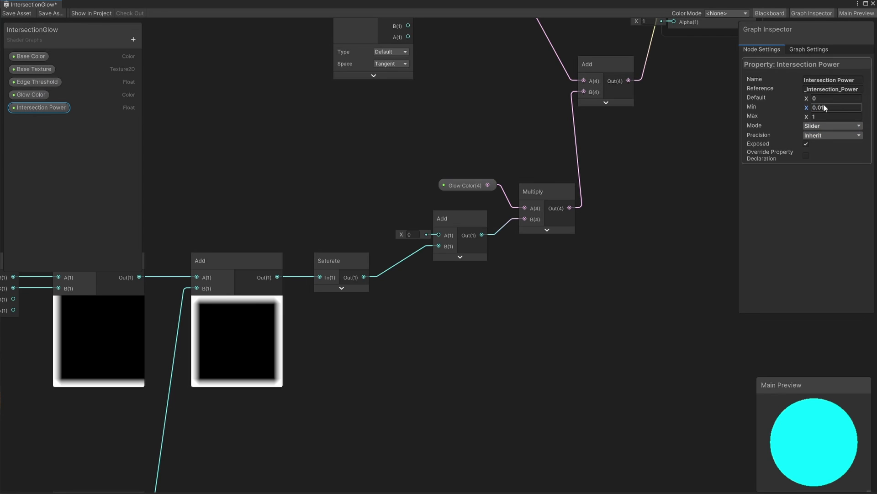
key(Tab)
click(827, 99)
Insert the DepthIntersection sub graph node in the empty area above the edge mask chain
middle_drag(248, 127, 406, 141)
right_click(251, 128)
click(265, 131)
text(depth)
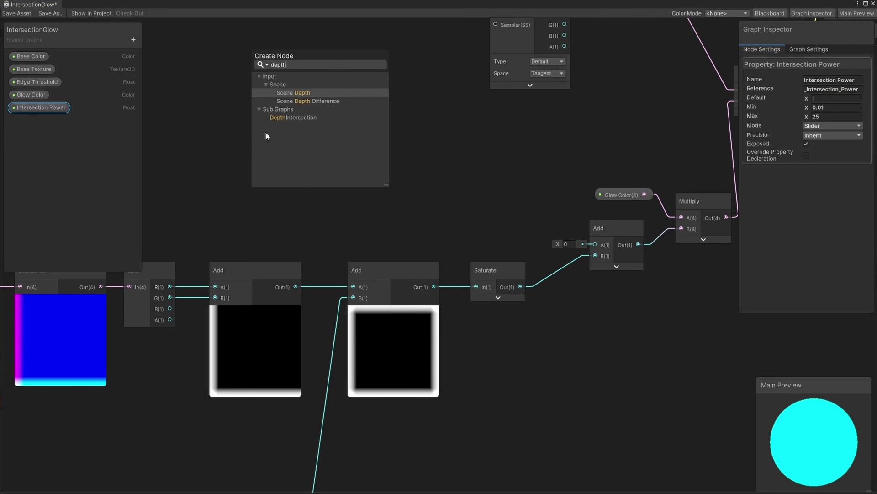
double_click(288, 117)
Pass the DepthIntersection output through a new One Minus node and a new Saturate node, collapsing both previews
drag(308, 152, 399, 132)
text(one)
double_click(450, 166)
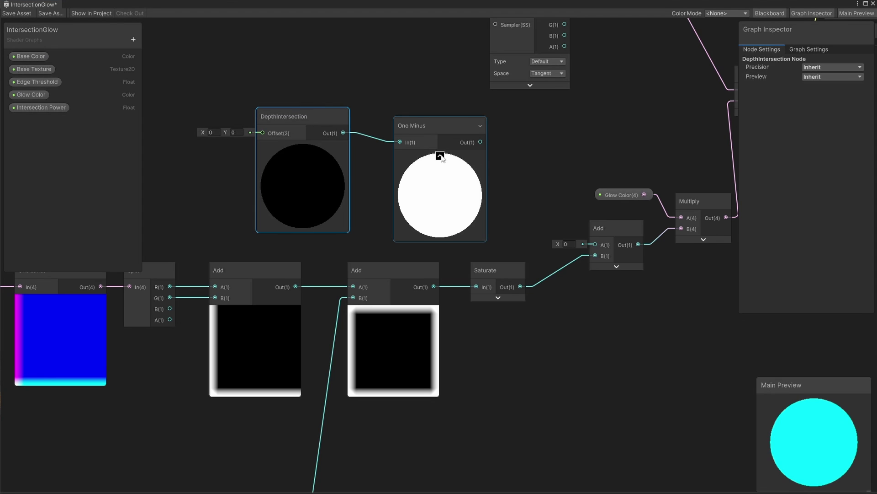
click(438, 153)
drag(430, 135, 481, 138)
text(sat)
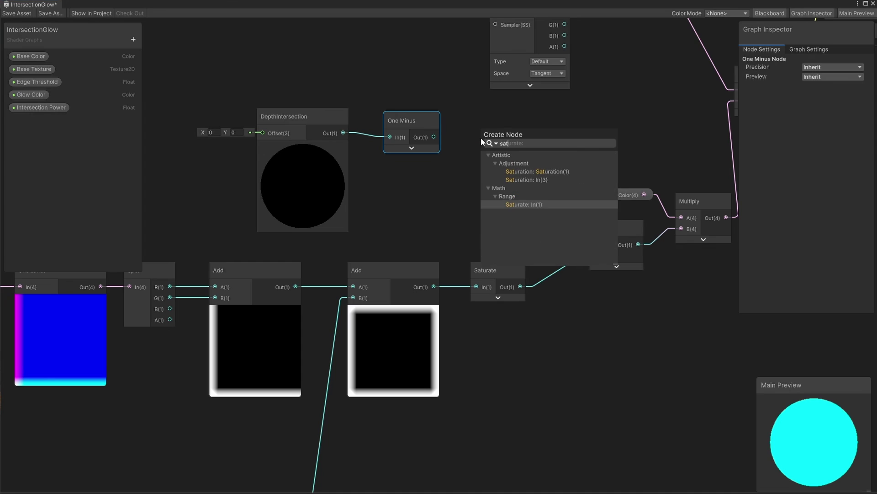
double_click(518, 204)
click(521, 162)
Connect the intersection chain's Saturate output to input A of a new Power node, collapse its preview, and align it
drag(501, 130, 538, 136)
text(powe)
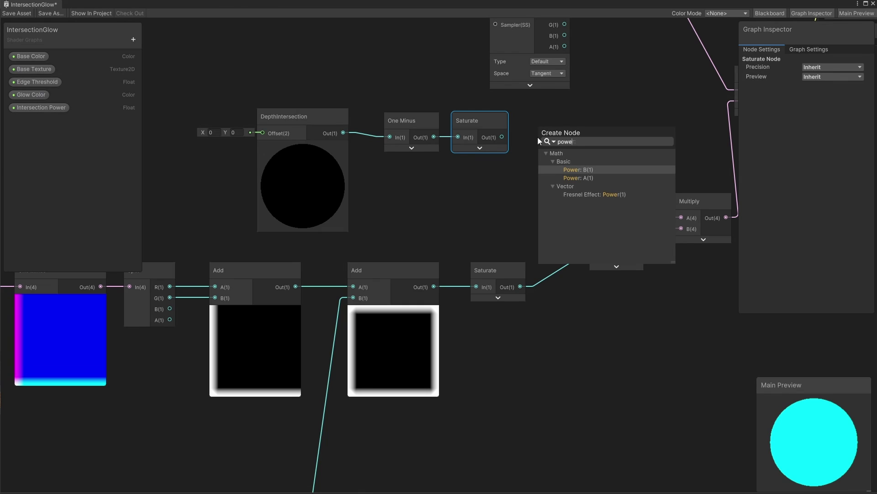
double_click(580, 177)
click(579, 172)
drag(566, 141, 570, 133)
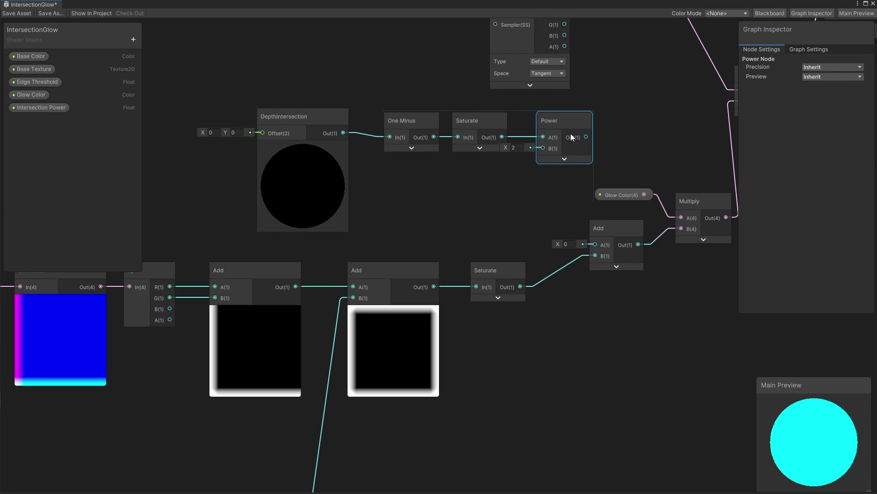
Connect Intersection Power to the Power node's input B and the Power output to the glow Add node's input A, and save the shader graph
click(41, 108)
drag(449, 169, 451, 172)
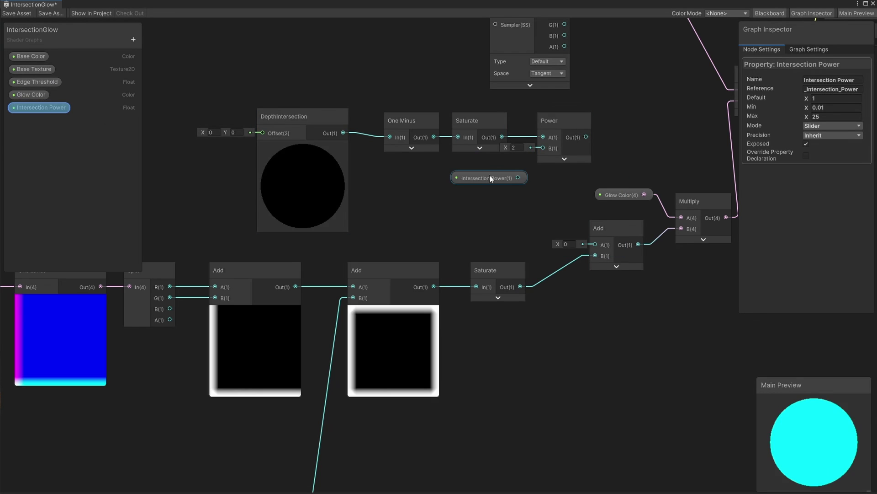
drag(520, 178, 600, 250)
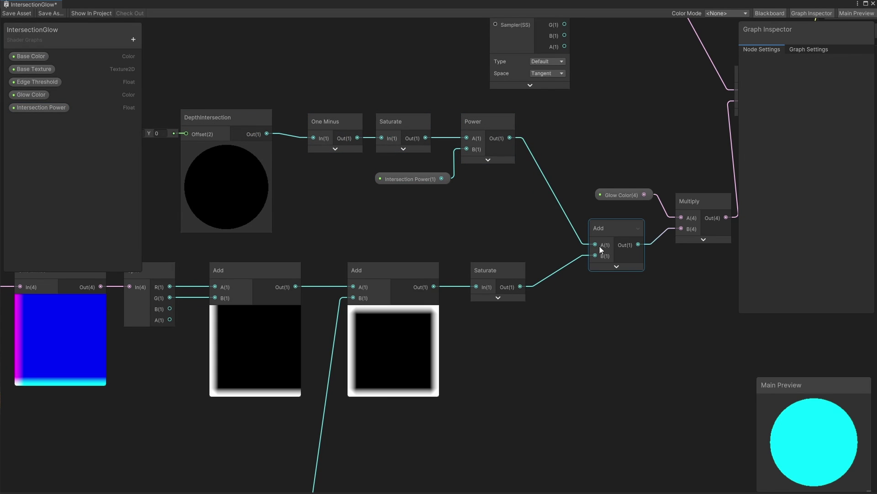
click(16, 13)
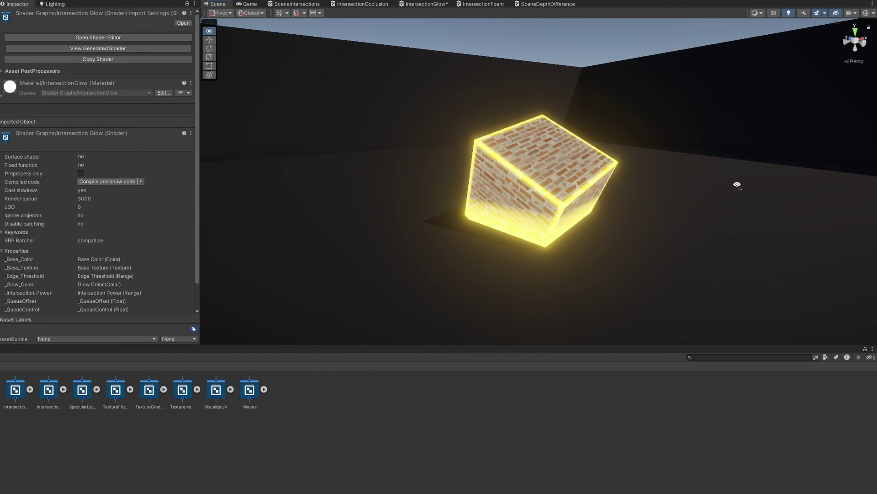
Set the Glow material's Intersection Power to 11.3
mouse_move(738, 184)
alt+mouse_down()
mouse_move(759, 190)
mouse_move(733, 194)
alt+mouse_up()
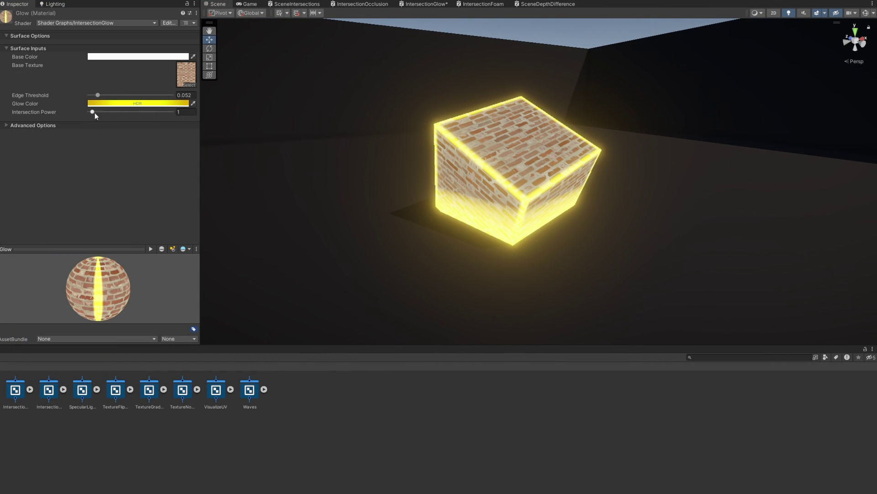
drag(92, 111, 127, 112)
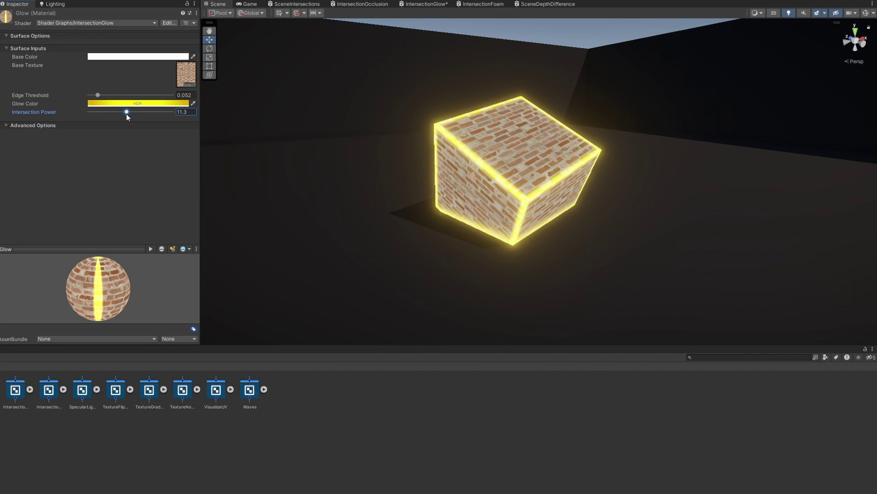
Move the Glow Cube vertically through the floor to test the intersection glow, leaving it partly sunk, and deselect it
click(489, 161)
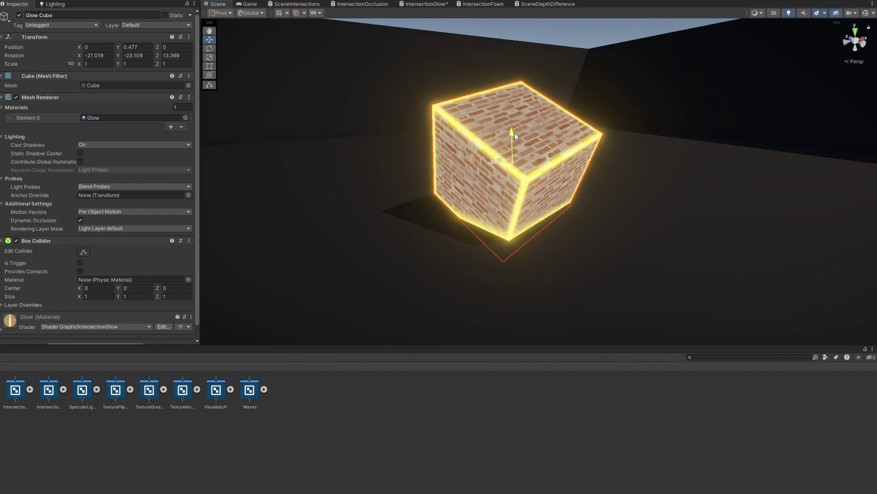
drag(514, 132, 517, 193)
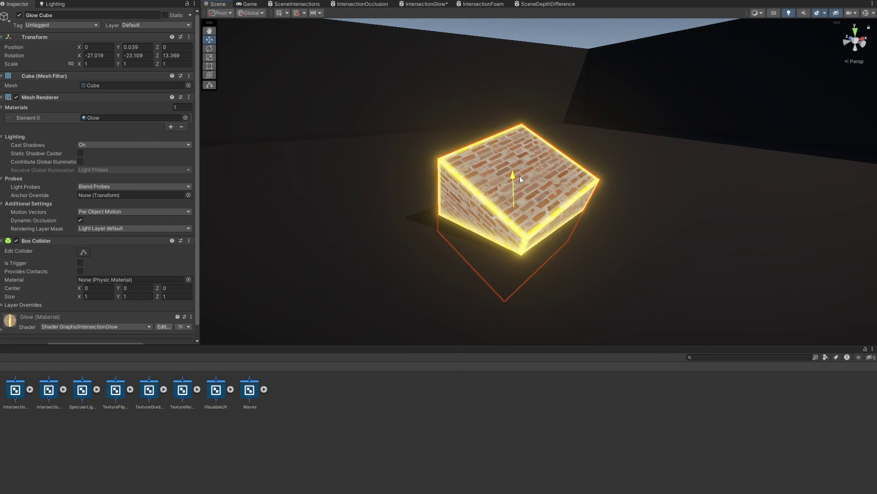
drag(520, 175, 521, 167)
click(577, 34)
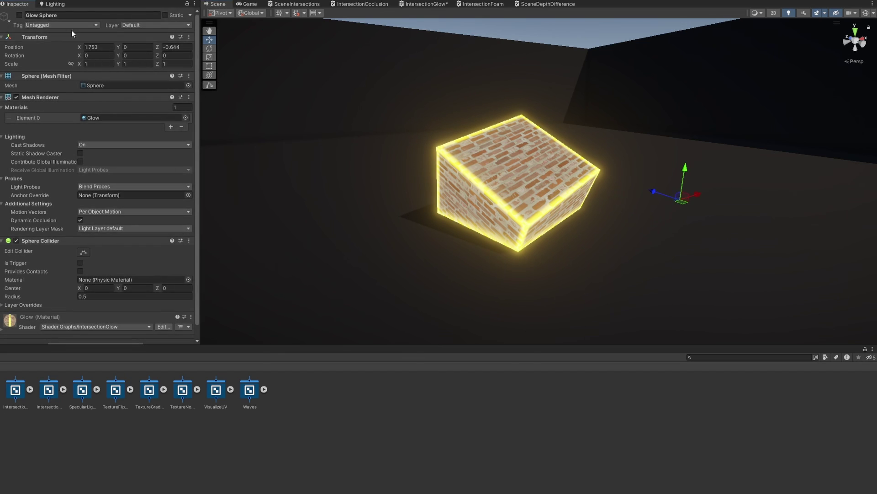
Enable the Glow Sphere object beside the cube and move it vertically through the floor to test its intersection glow
click(19, 16)
mouse_move(651, 176)
alt+mouse_down()
mouse_move(663, 181)
mouse_move(640, 181)
alt+mouse_up()
scroll(641, 180, up, 5)
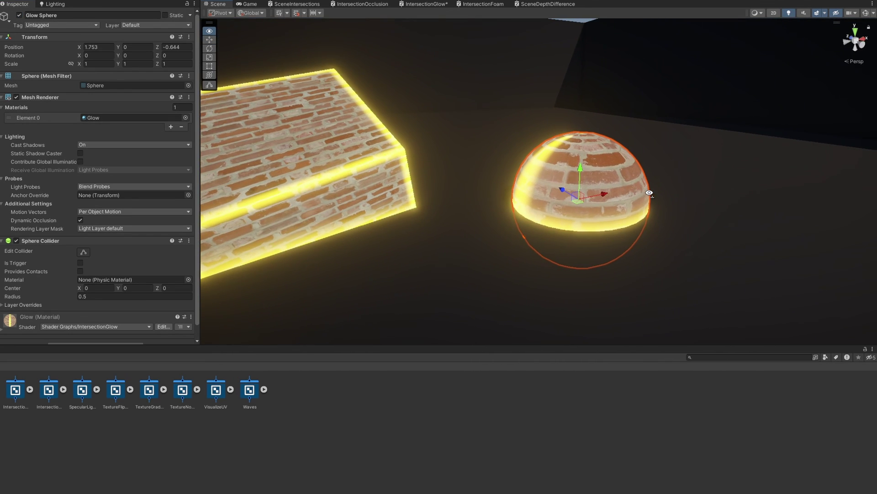
drag(580, 171, 595, 283)
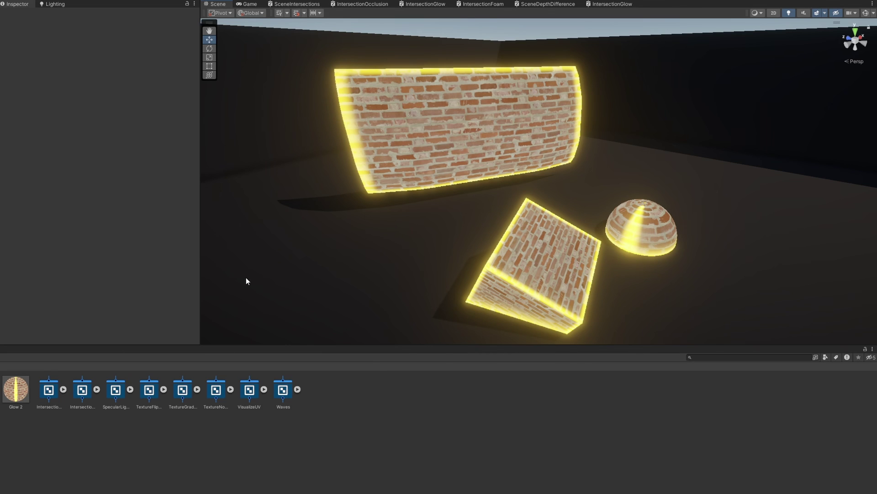
Examine the glow on the EnergyShield, cube and sphere from several viewing angles
click(483, 117)
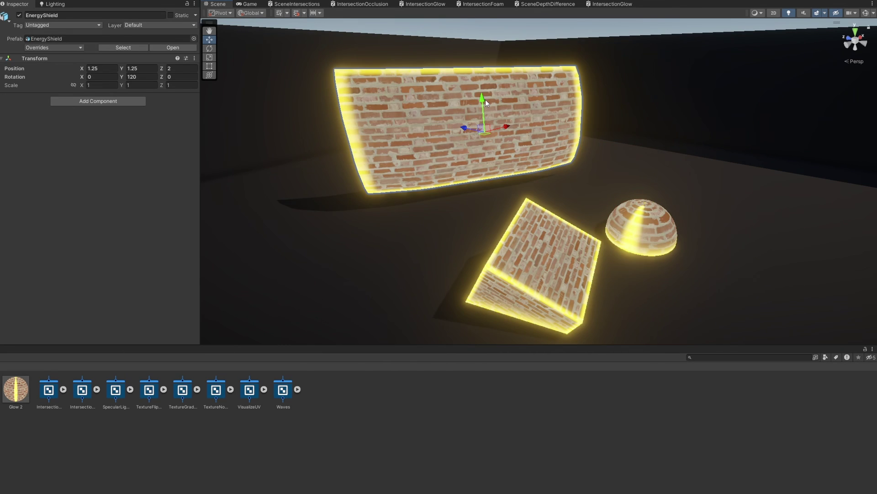
alt+drag(485, 100, 522, 99)
click(541, 30)
alt+drag(542, 30, 434, 21)
alt+drag(719, 36, 709, 38)
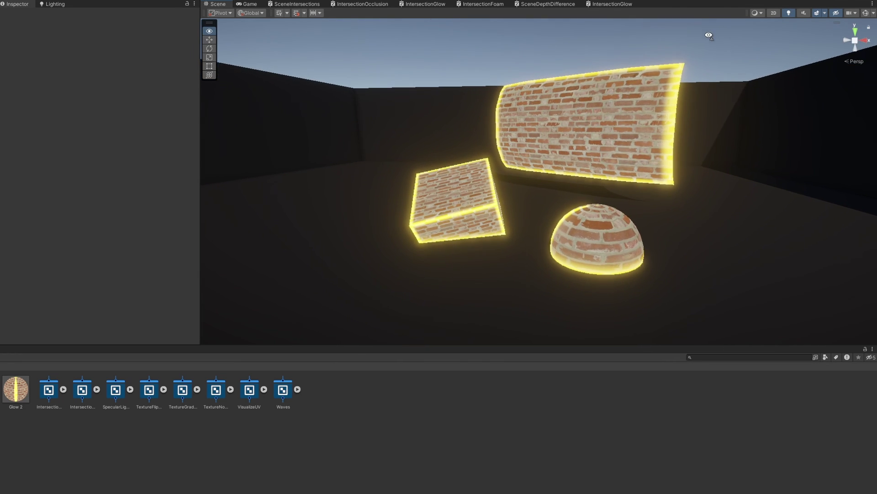